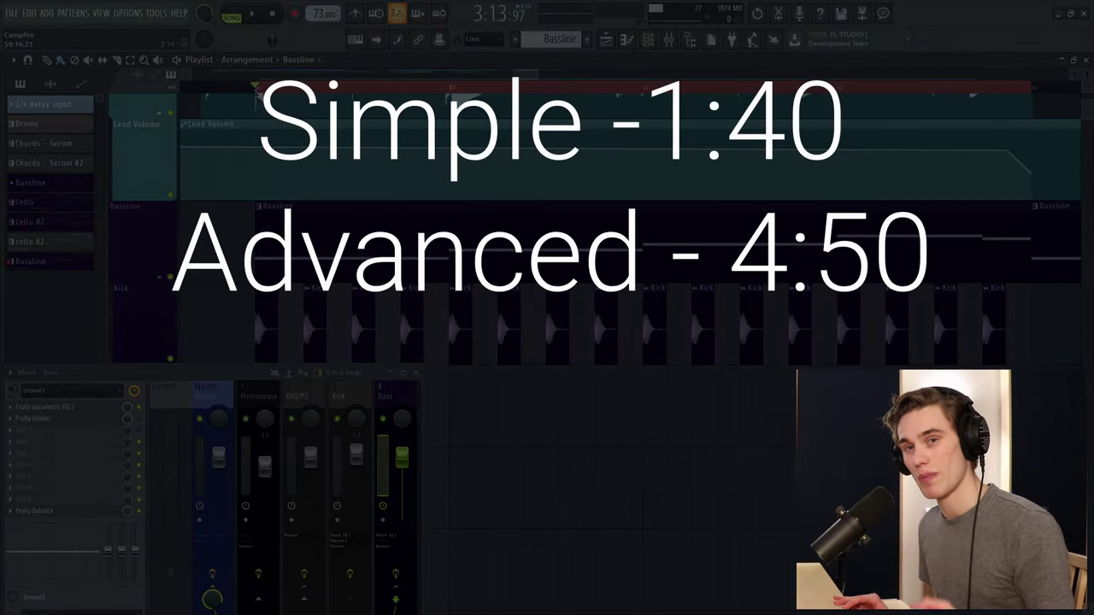
Return to the Bassline section start, play it, and mute the Lead Volume automation track.
{"action": "left_click_drag", "start_coordinate": [257, 92], "coordinate": [200, 94]}
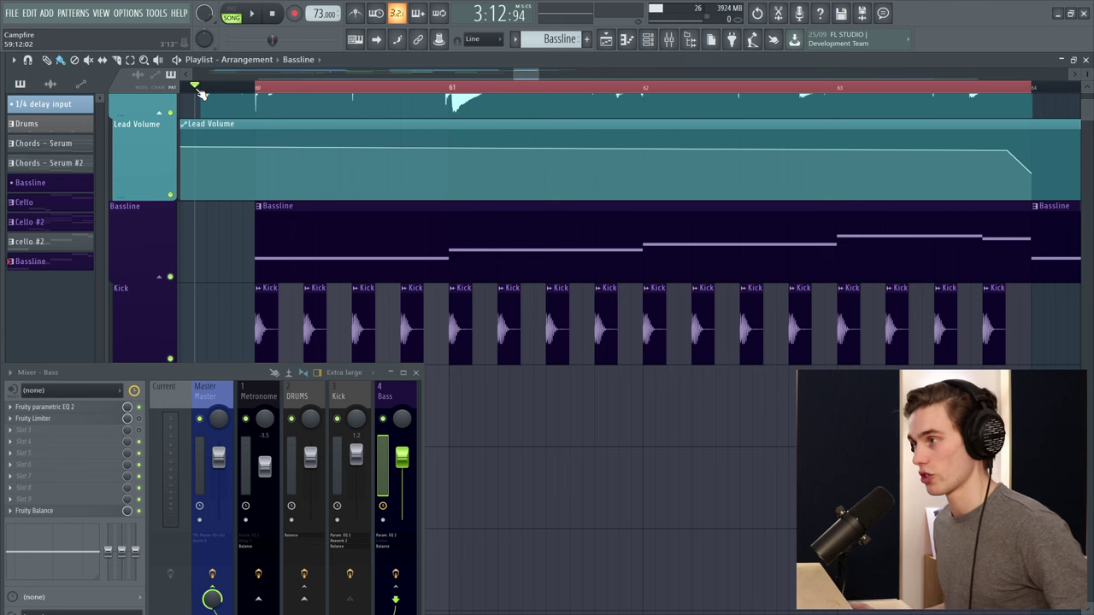
{"action": "key", "text": "space"}
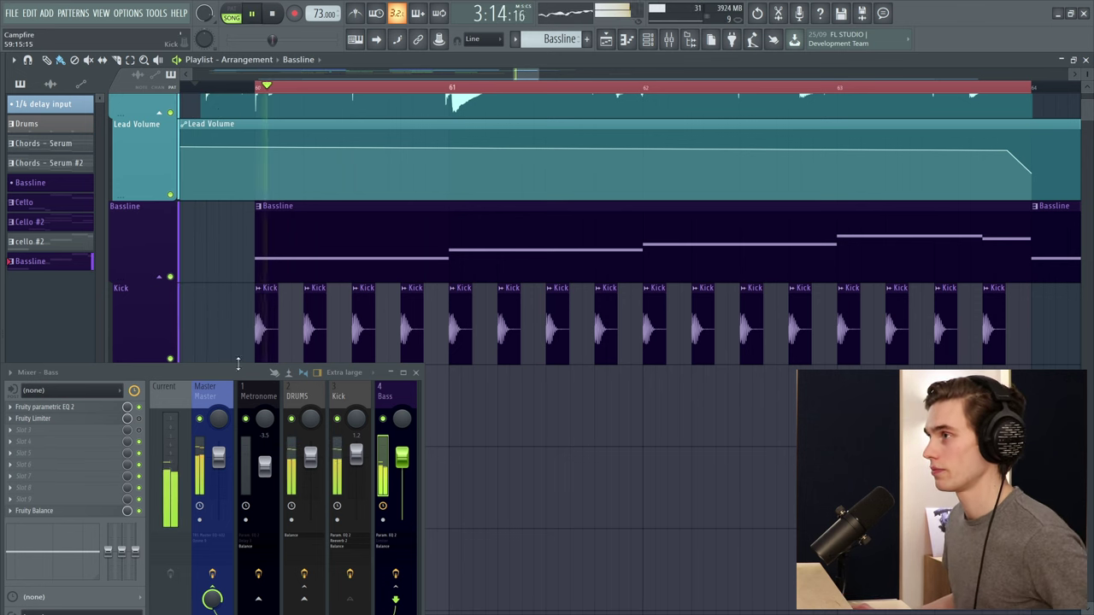
{"action": "left_click", "coordinate": [170, 279]}
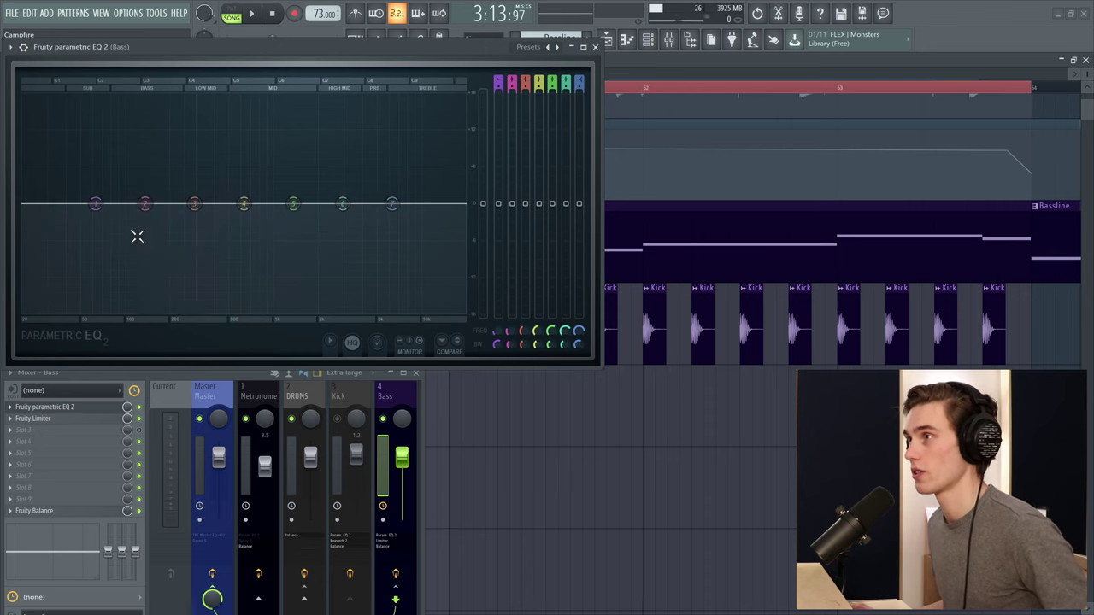
Audition the bass and kick through the Bass parametric EQ, then stop playback.
{"action": "key", "text": "space"}
{"action": "key", "text": "space"}
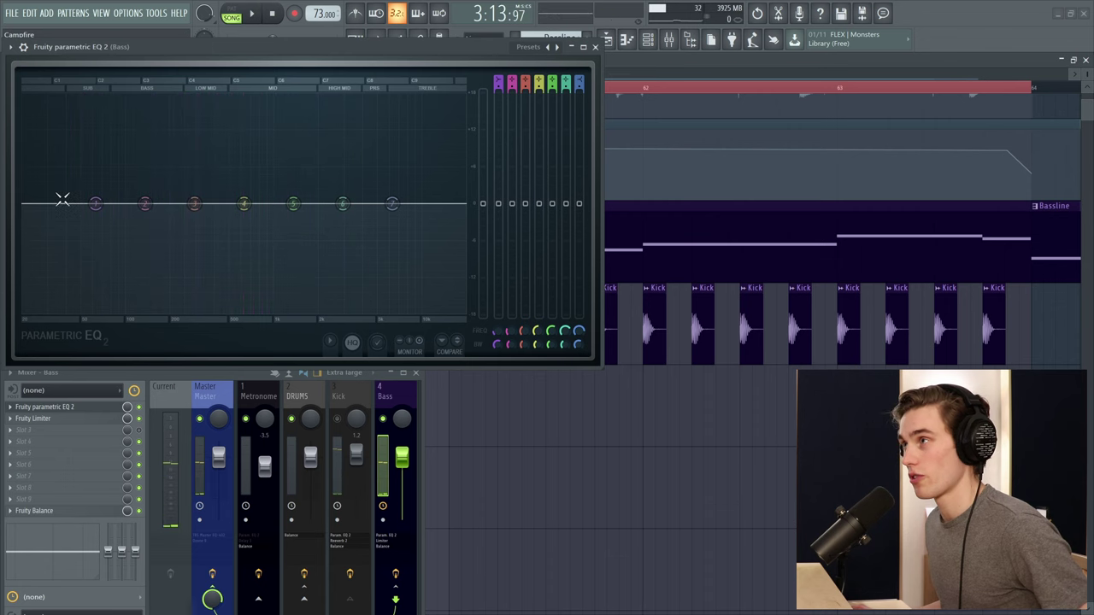
{"action": "left_click", "coordinate": [583, 46]}
{"action": "left_click", "coordinate": [1085, 8]}
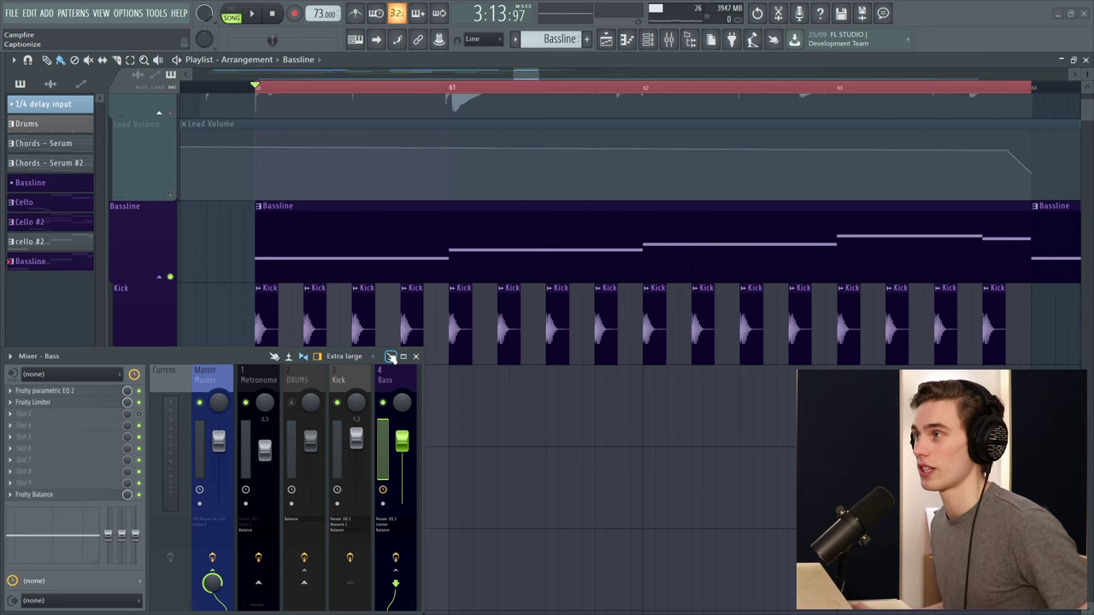
{"action": "key", "text": "space"}
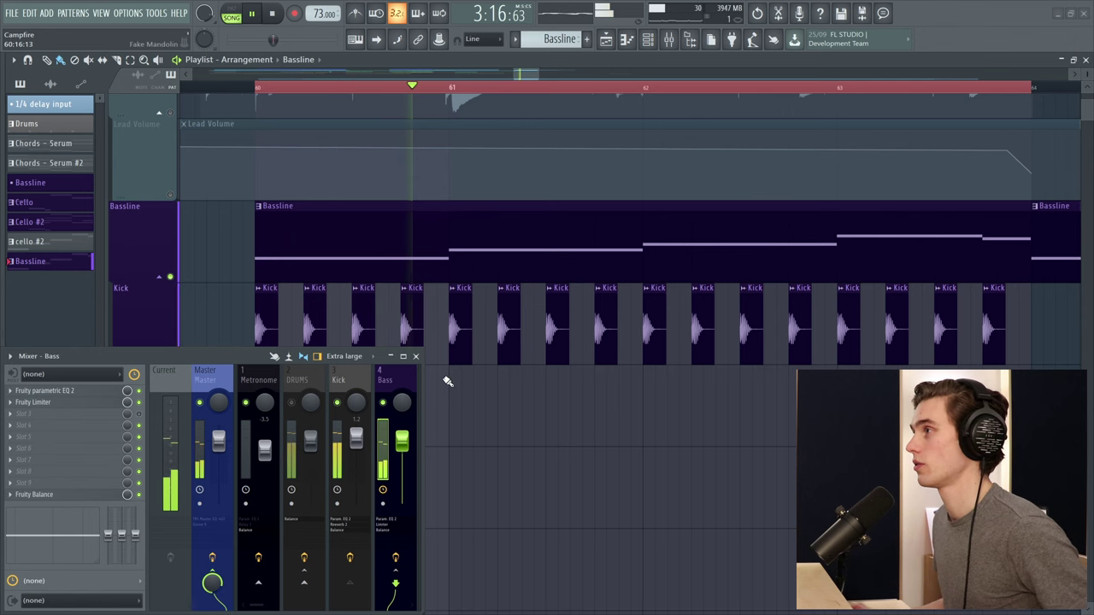
{"action": "key", "text": "space"}
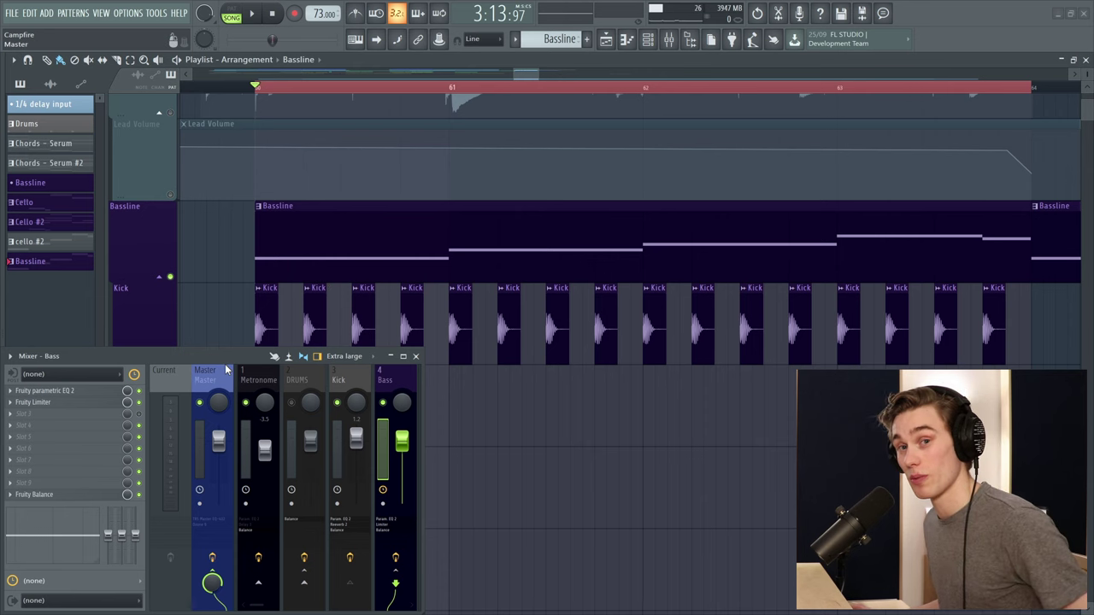
Inspect the Kick mixer track's EQ and Reeverb 2 while playing, then reselect the Bass track.
{"action": "scroll", "coordinate": [442, 363], "scroll_direction": "down", "scroll_amount": 1}
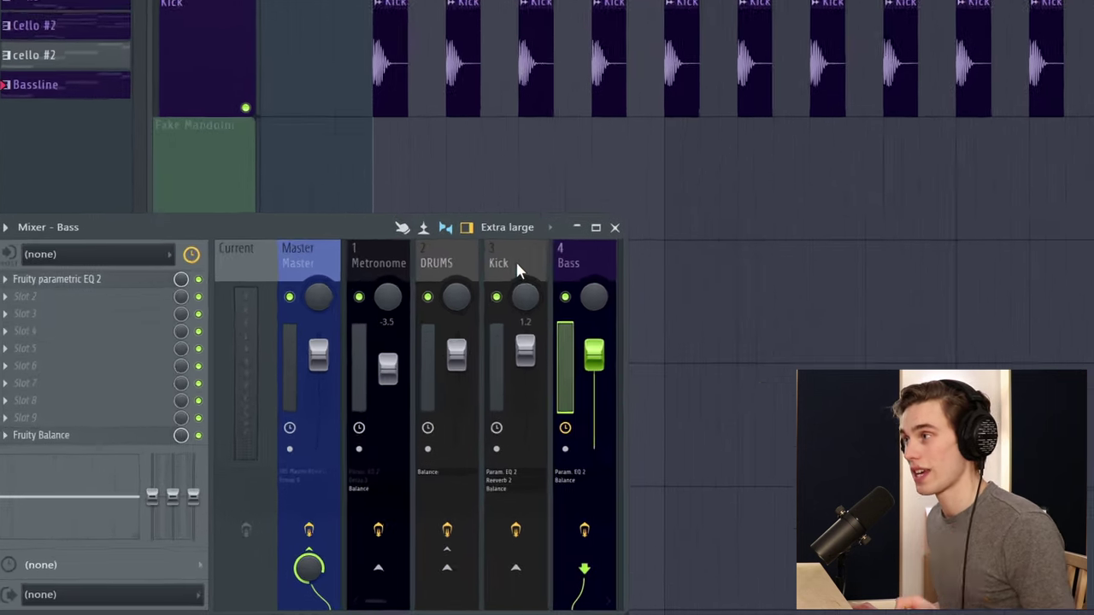
{"action": "left_click", "coordinate": [350, 380]}
{"action": "left_click", "coordinate": [390, 379]}
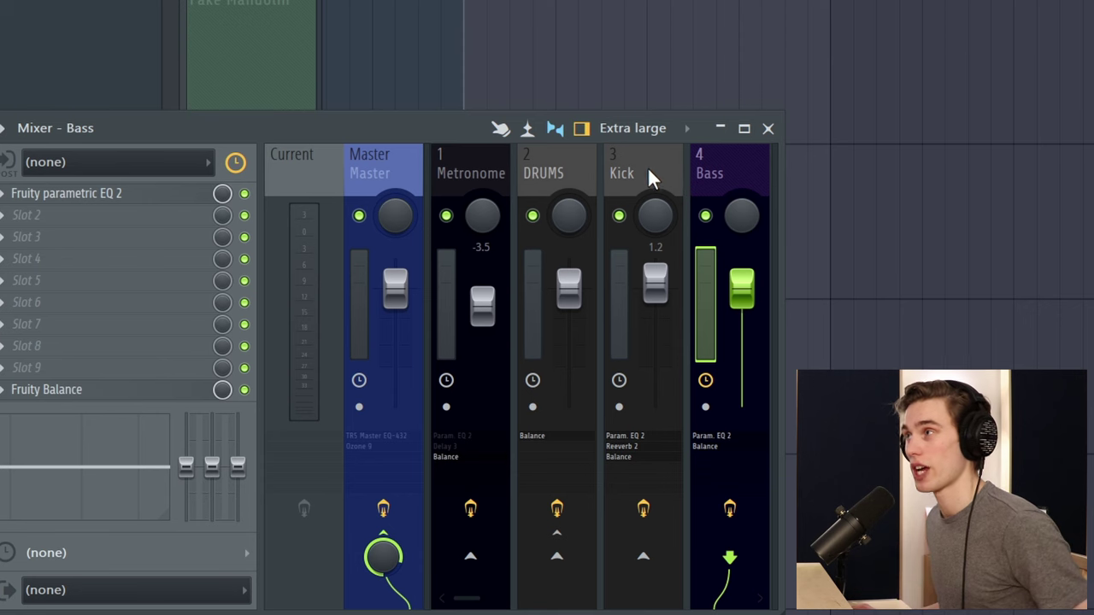
{"action": "key", "text": "space"}
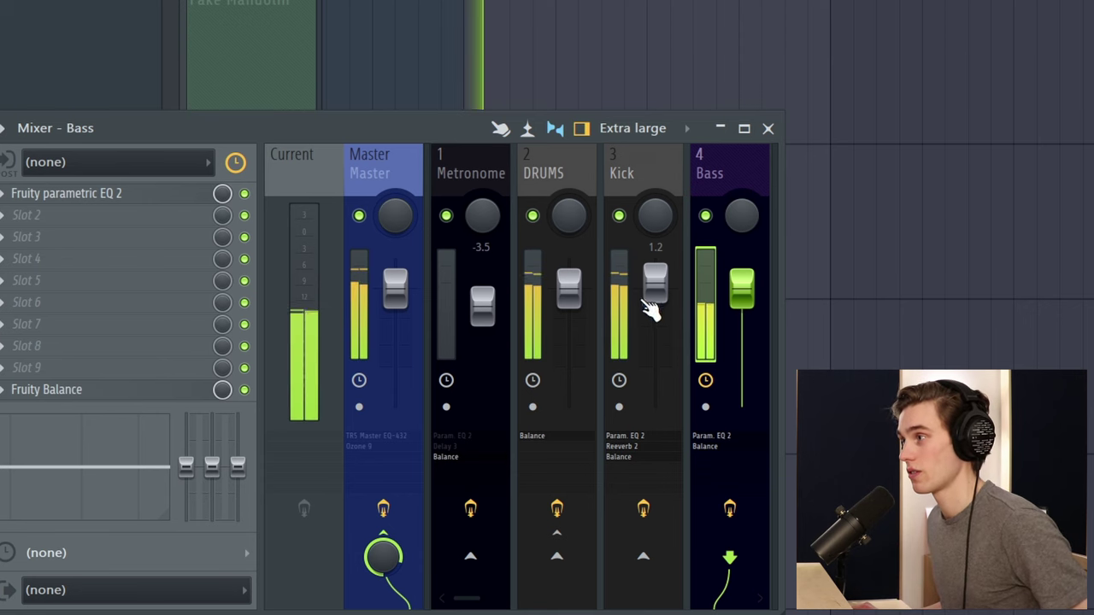
{"action": "key", "text": "space"}
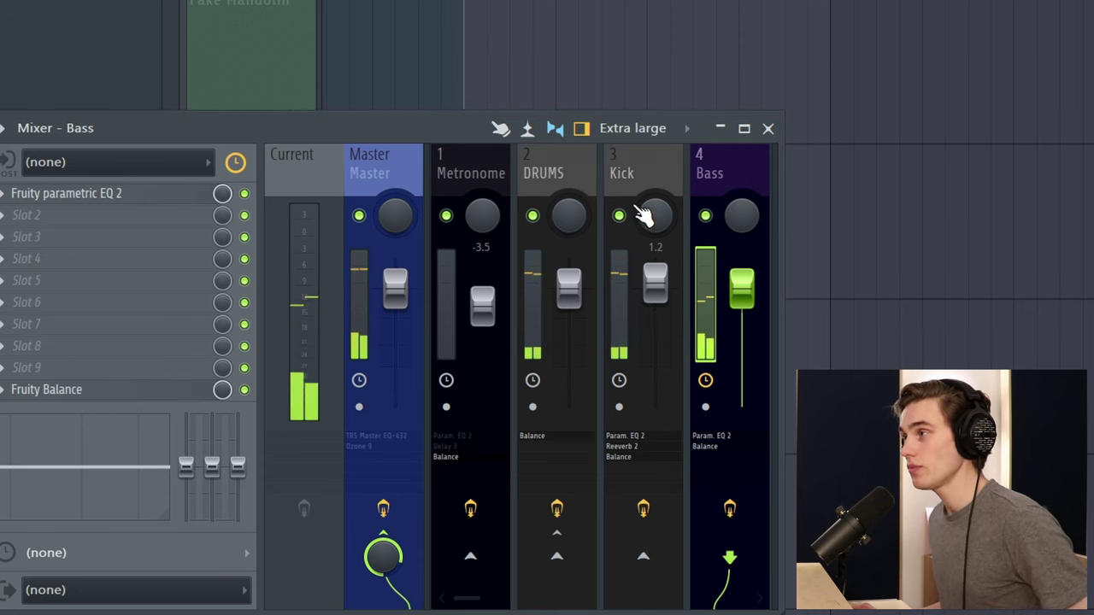
{"action": "left_click", "coordinate": [641, 176]}
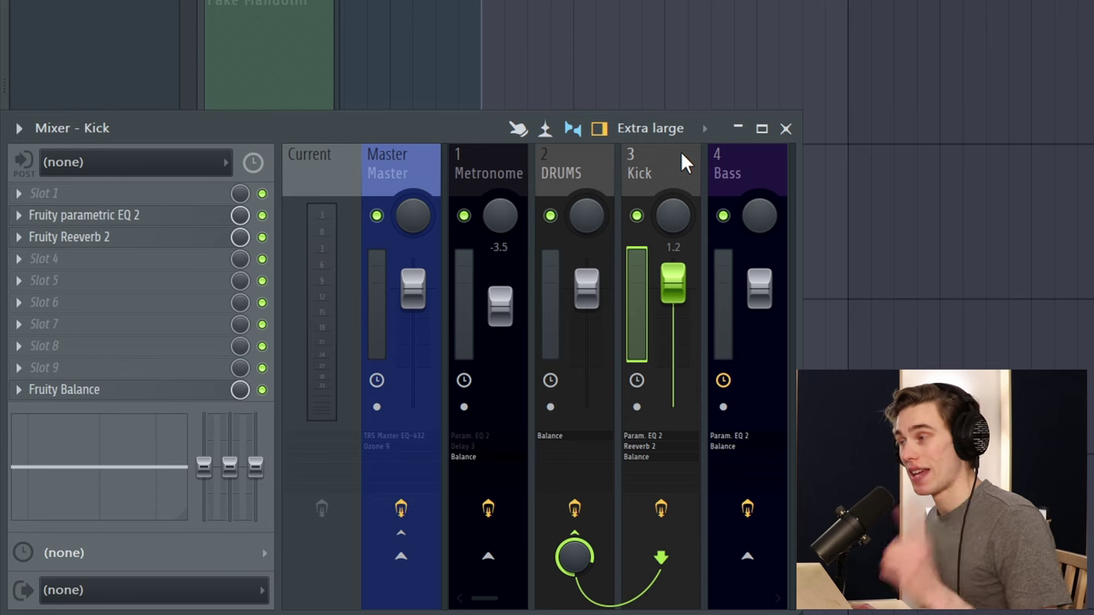
{"action": "left_click", "coordinate": [750, 163]}
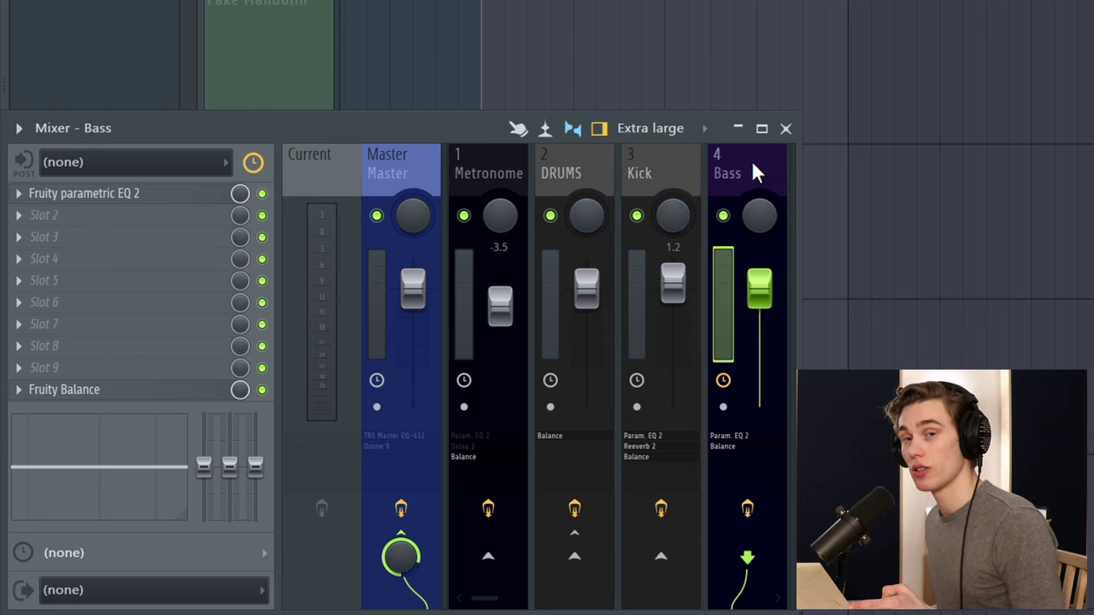
Open the Bass parametric EQ 2, resize it, and load the 3 bands preset.
{"action": "left_click", "coordinate": [124, 205]}
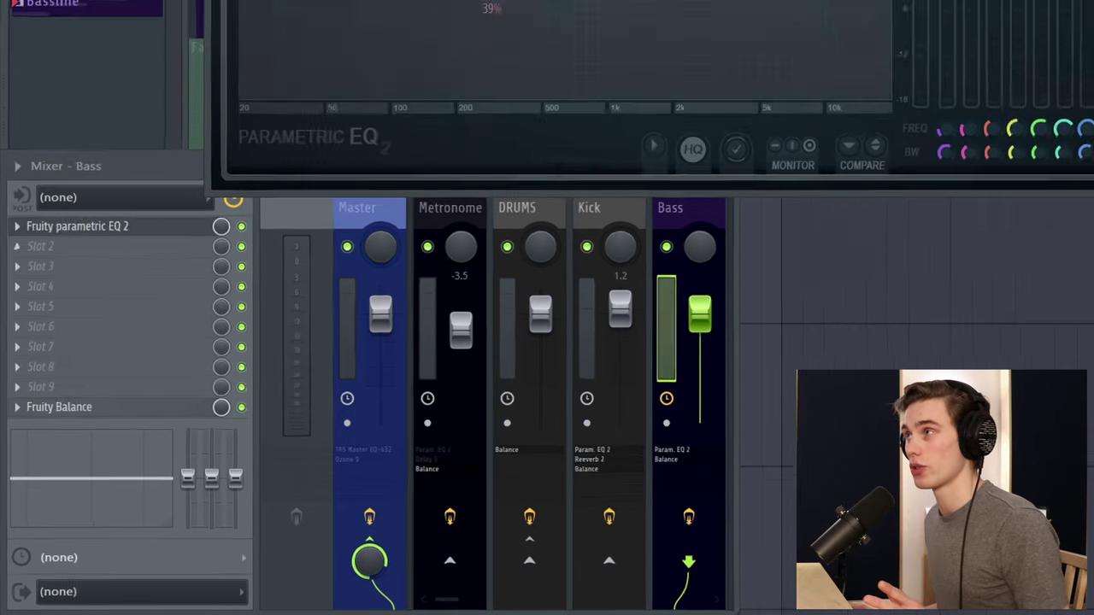
{"action": "left_click_drag", "start_coordinate": [304, 118], "coordinate": [257, 93]}
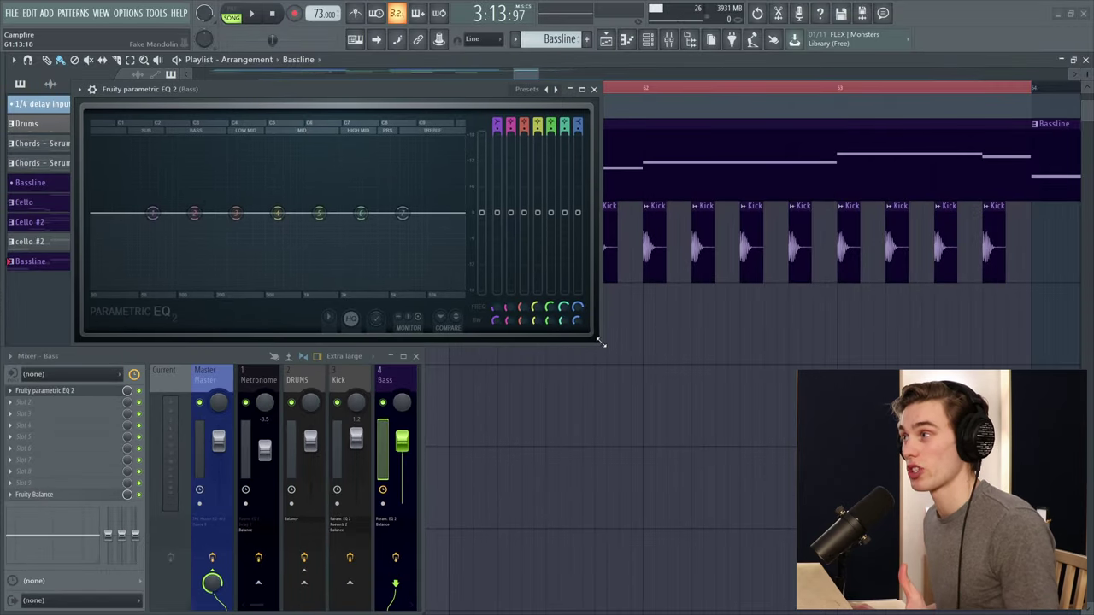
{"action": "left_click_drag", "start_coordinate": [602, 343], "coordinate": [650, 419]}
{"action": "left_click_drag", "start_coordinate": [328, 99], "coordinate": [311, 86]}
{"action": "left_click", "coordinate": [74, 77]}
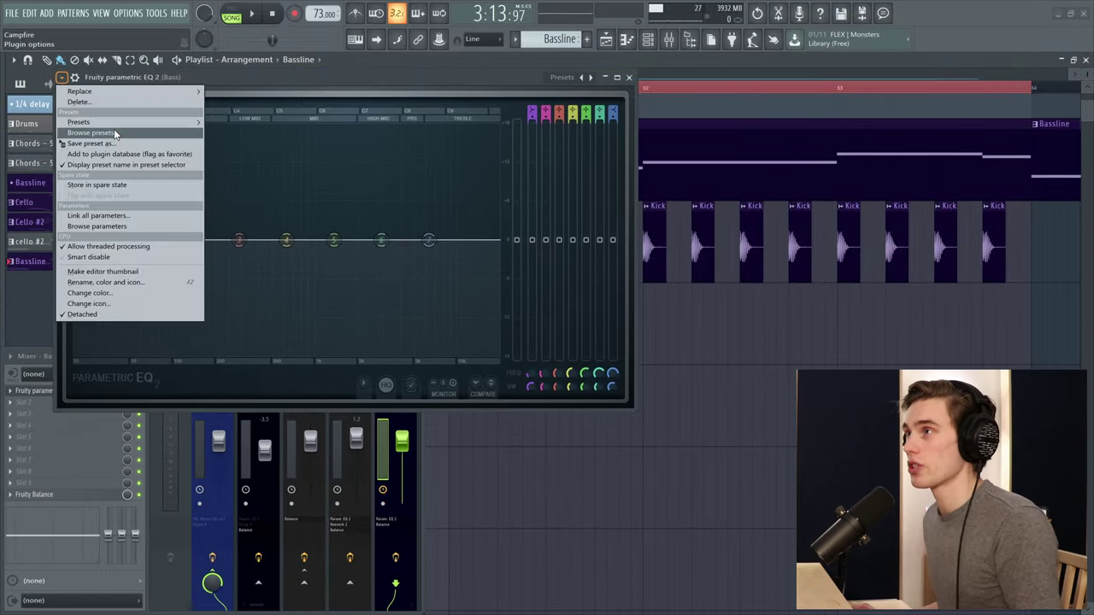
{"action": "mouse_move", "coordinate": [119, 123]}
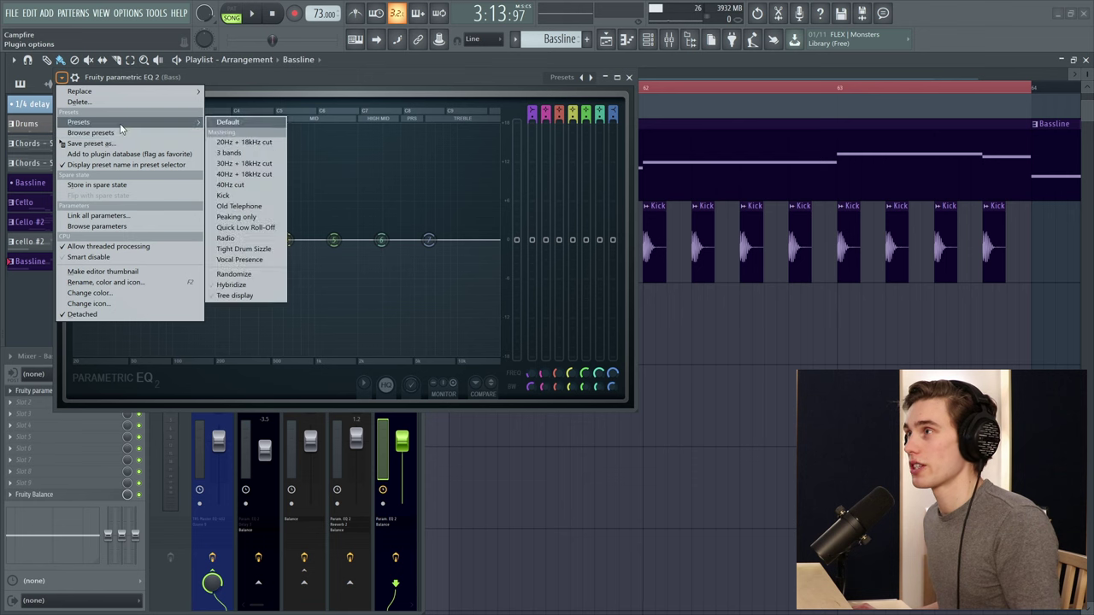
{"action": "left_click", "coordinate": [241, 154]}
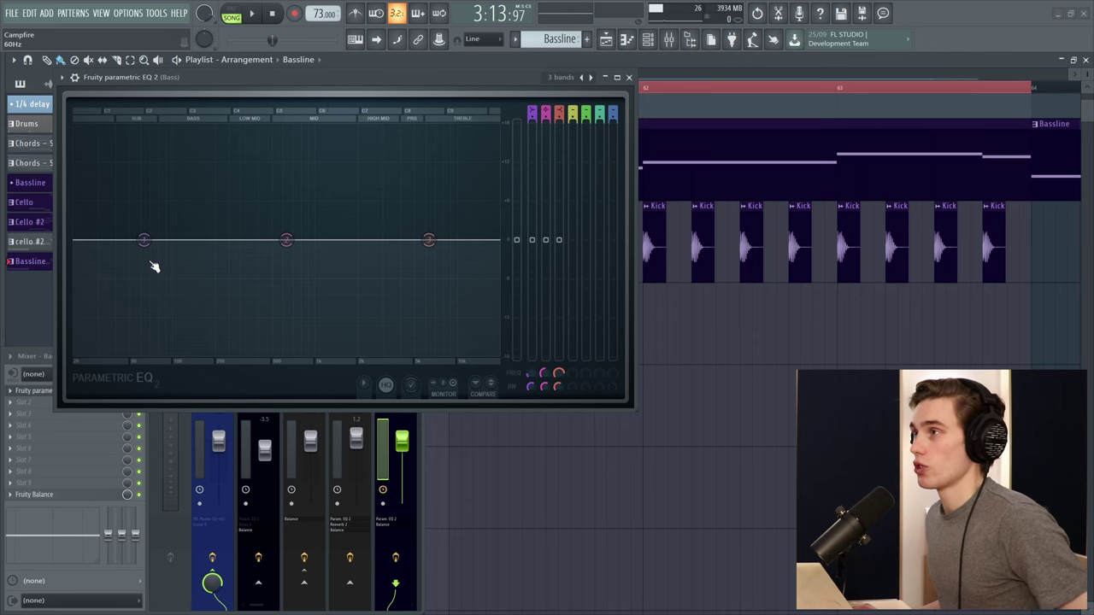
Nudge the low band's frequency, reset its gain to 0 dB, and create a Band 1 level automation clip.
{"action": "left_click_drag", "start_coordinate": [143, 239], "coordinate": [188, 239]}
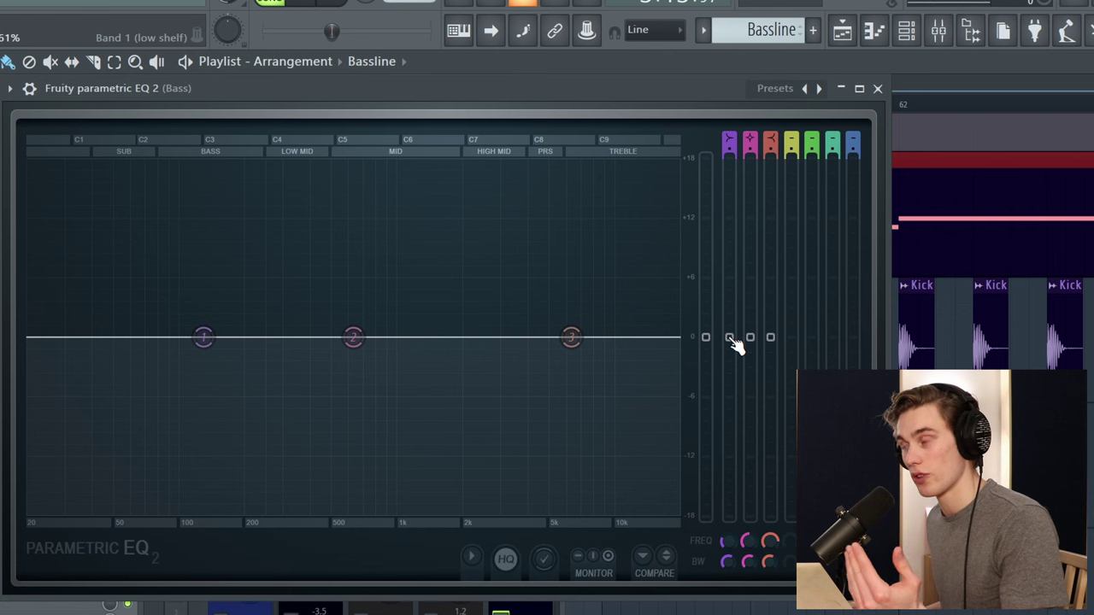
{"action": "left_click_drag", "start_coordinate": [729, 337], "coordinate": [728, 412]}
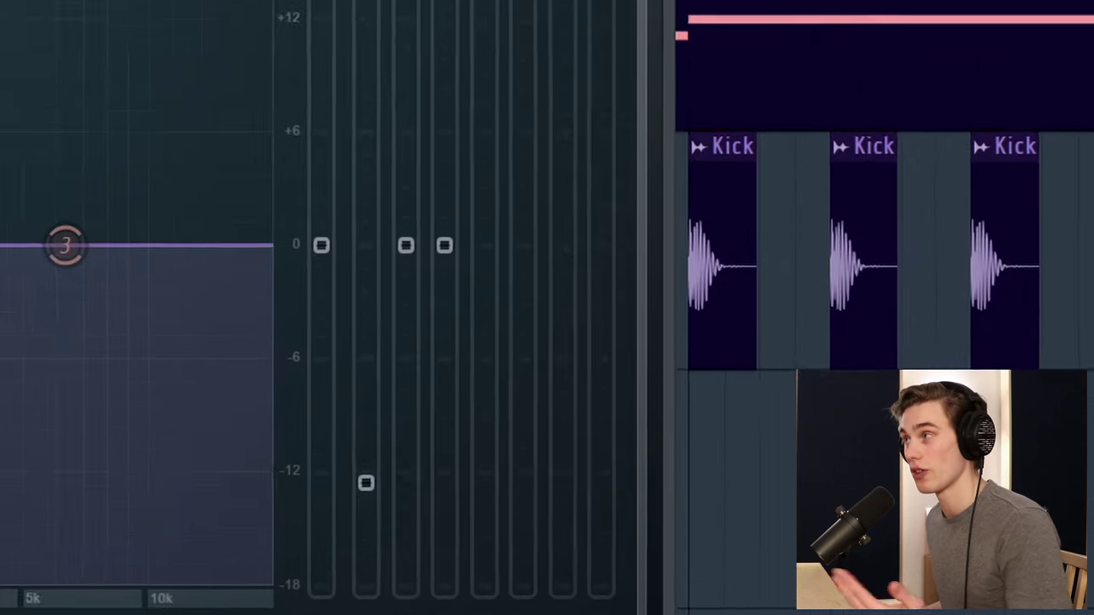
{"action": "left_click_drag", "start_coordinate": [313, 535], "coordinate": [314, 232]}
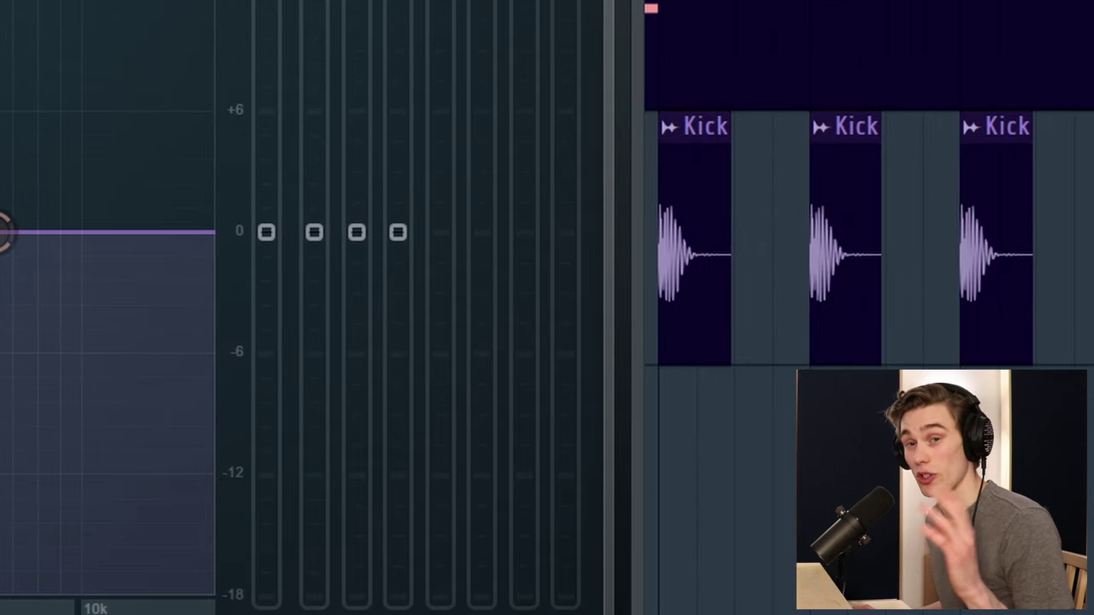
{"action": "right_click", "coordinate": [315, 235]}
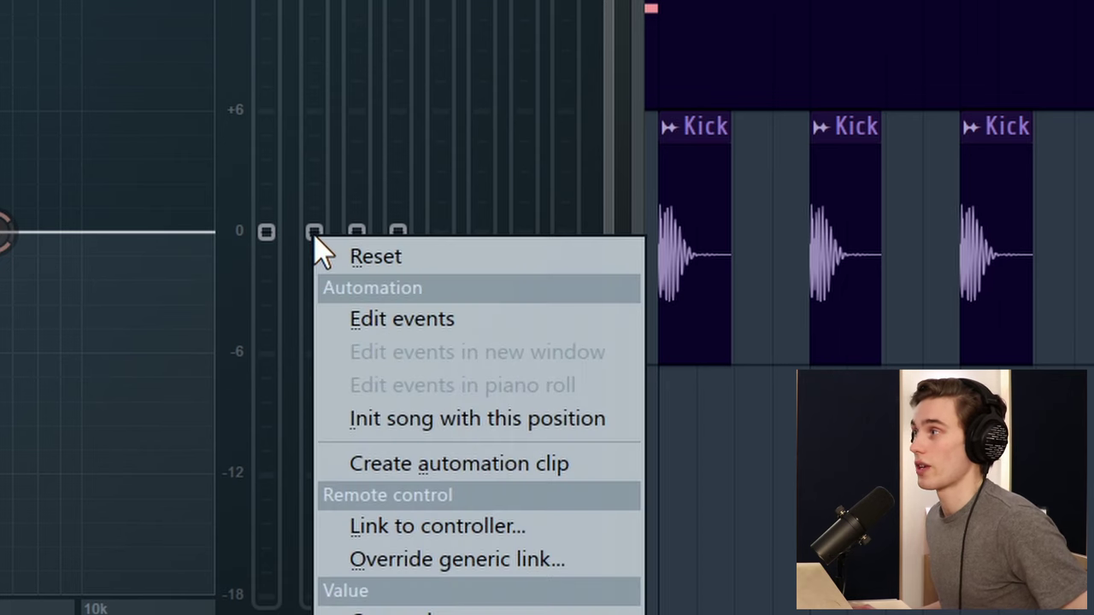
{"action": "left_click", "coordinate": [419, 466]}
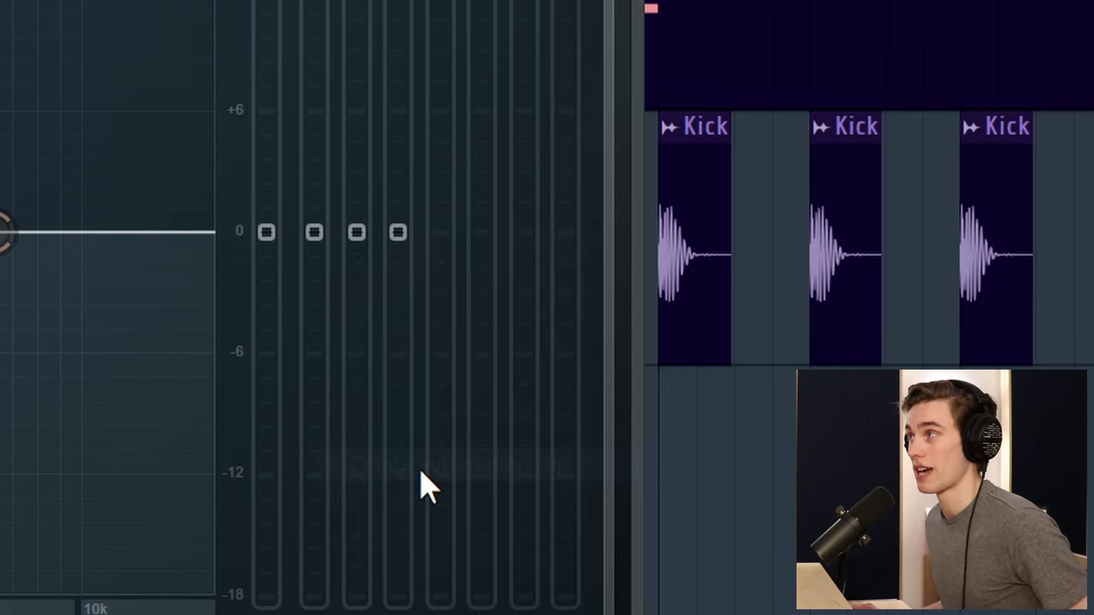
{"action": "right_click", "coordinate": [316, 236]}
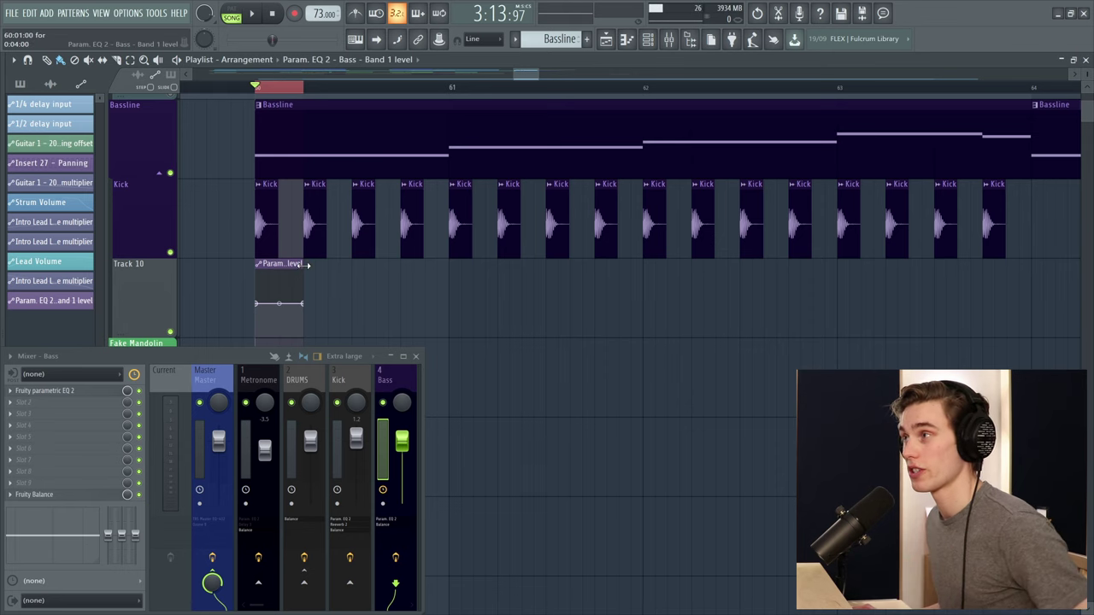
Trim the Band 1 level automation clip to roughly one kick's length.
{"action": "left_click_drag", "start_coordinate": [304, 265], "coordinate": [945, 265]}
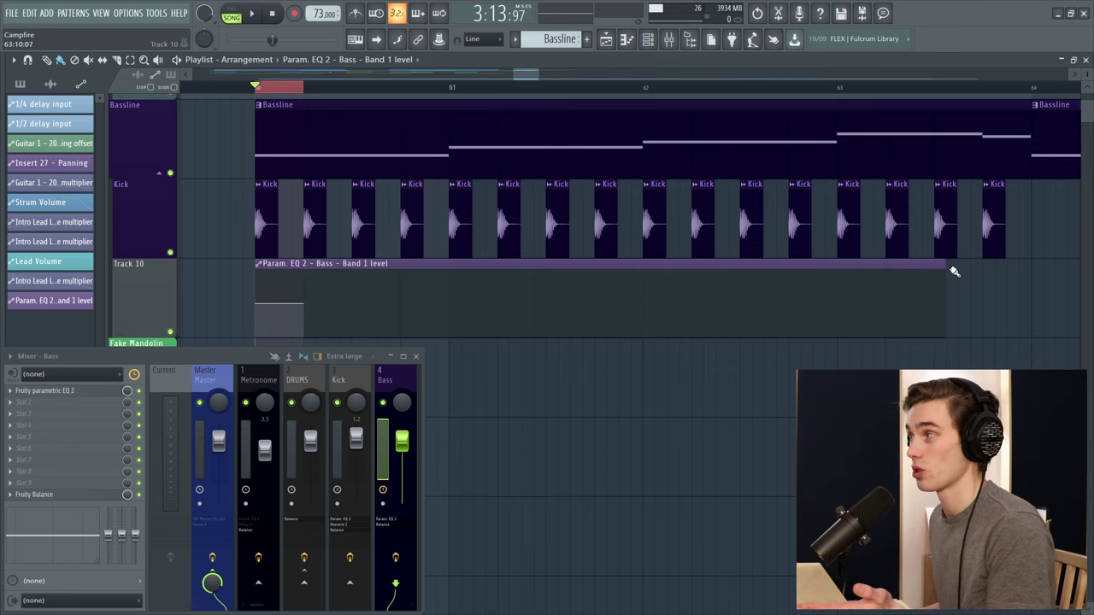
{"action": "left_click_drag", "start_coordinate": [945, 266], "coordinate": [305, 306]}
{"action": "scroll", "coordinate": [256, 90], "scroll_direction": "up", "scroll_amount": 4}
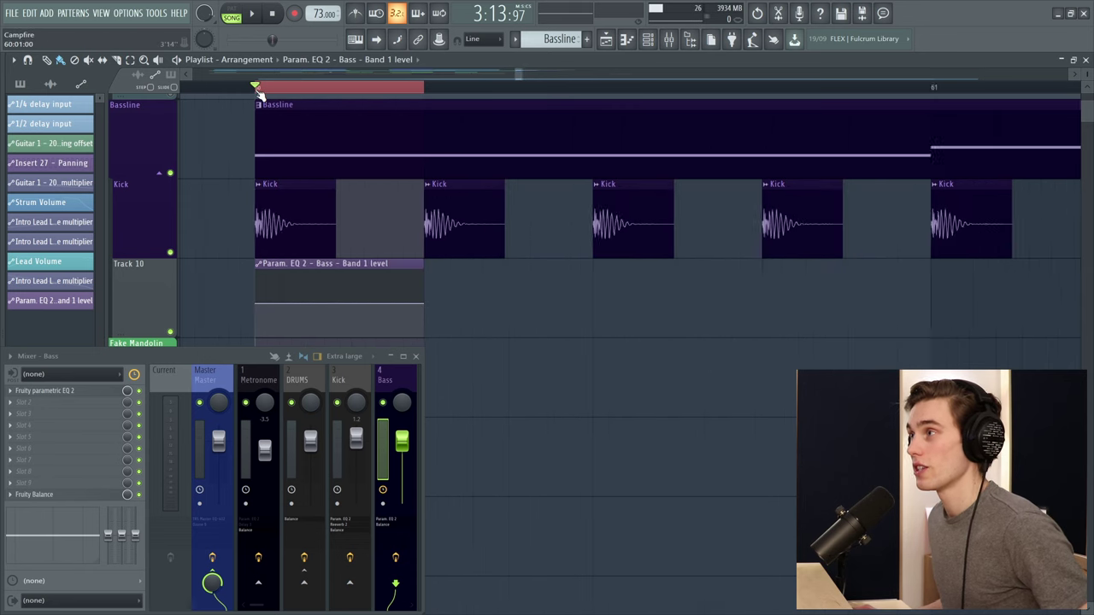
{"action": "left_click_drag", "start_coordinate": [451, 268], "coordinate": [354, 271]}
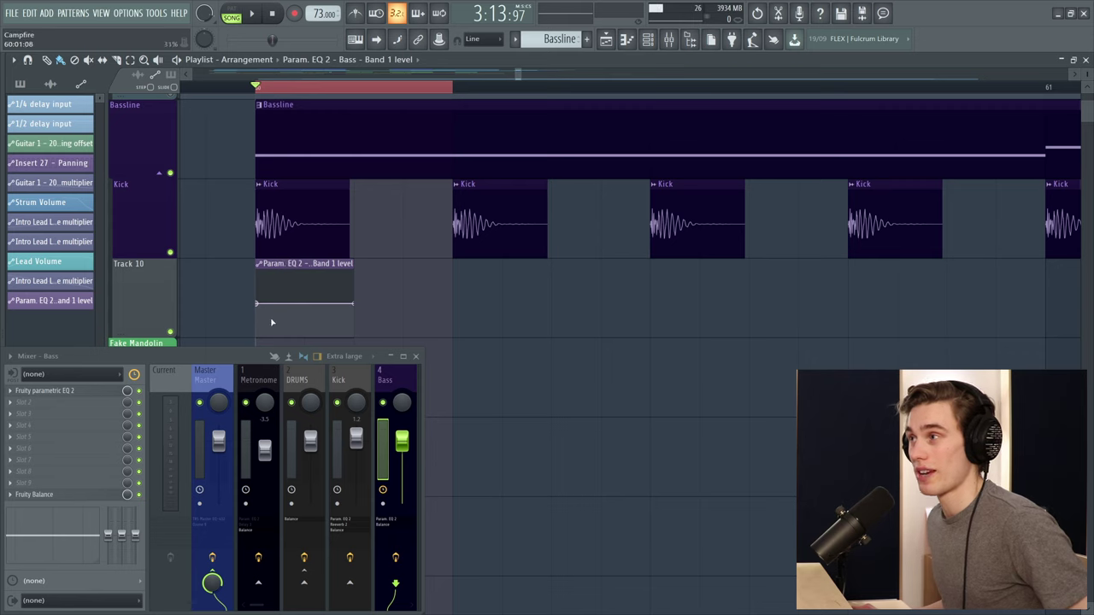
{"action": "scroll", "coordinate": [277, 306], "scroll_direction": "up", "scroll_amount": 1}
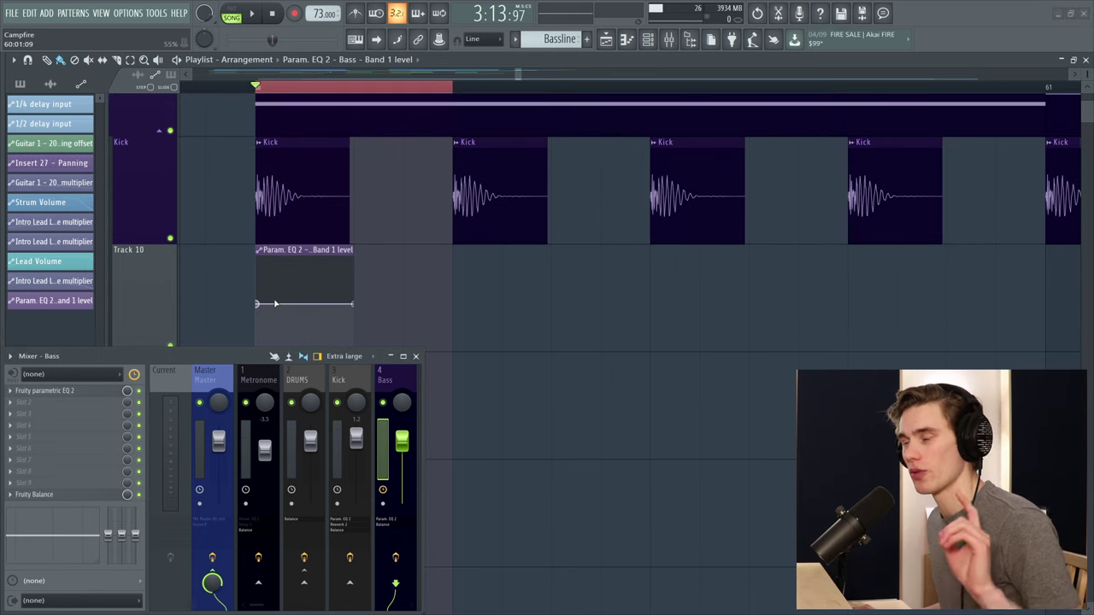
Copy the EQ low band's level and paste it as the automation clip's MAX value.
{"action": "left_click", "coordinate": [75, 390]}
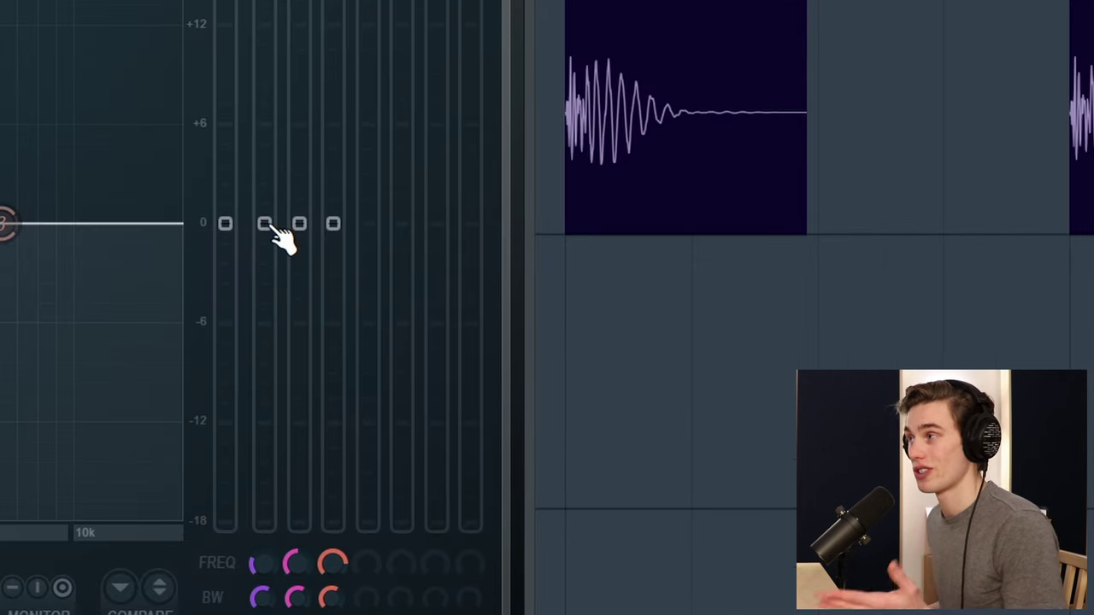
{"action": "right_click", "coordinate": [268, 223]}
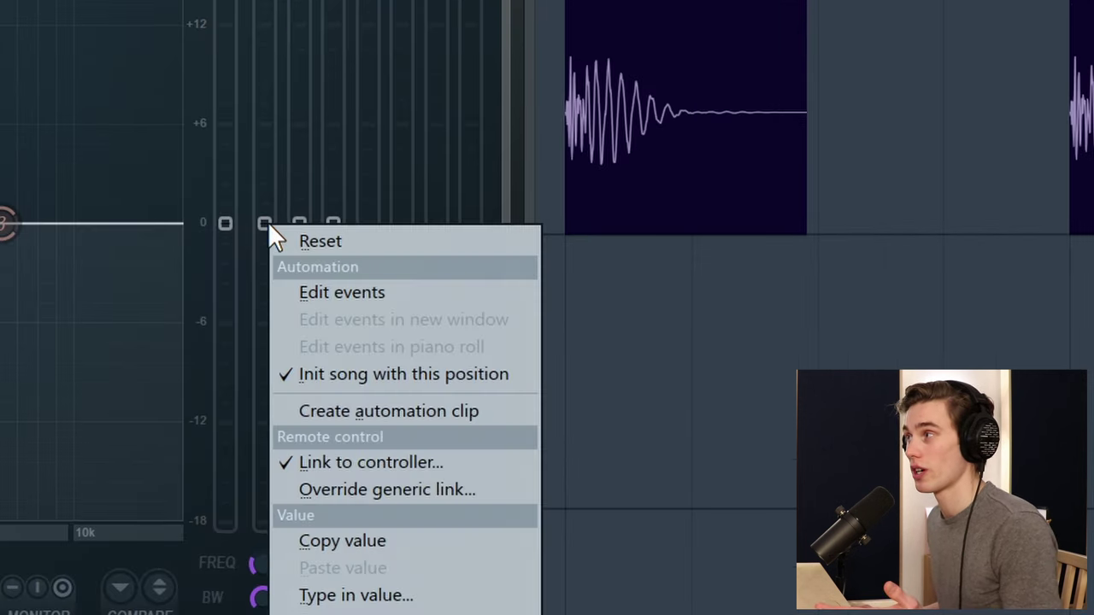
{"action": "left_click", "coordinate": [322, 533]}
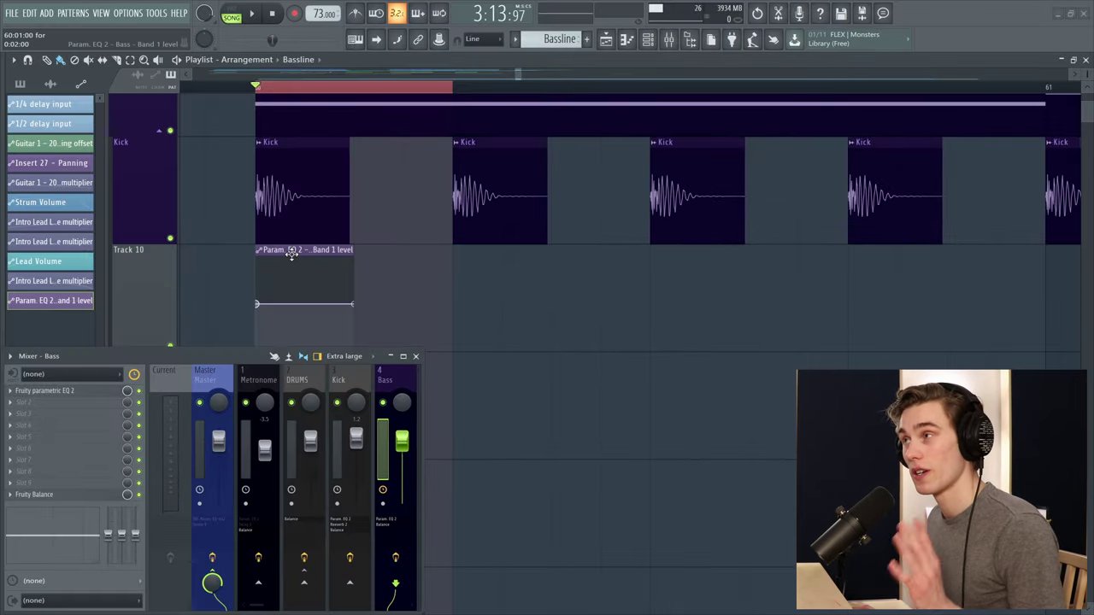
{"action": "double_click", "coordinate": [290, 254]}
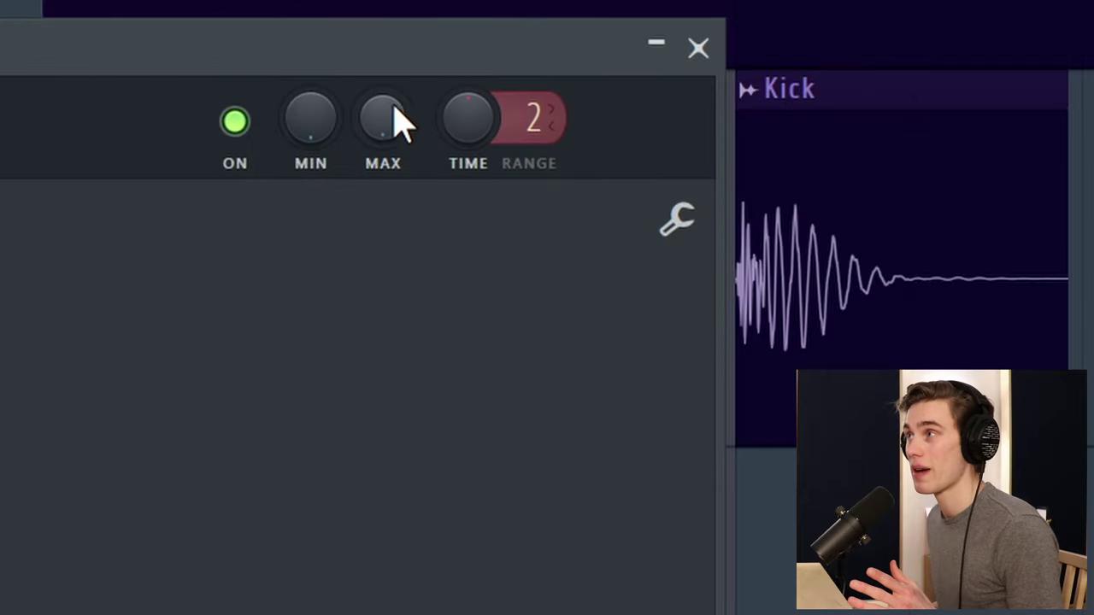
{"action": "right_click", "coordinate": [378, 129]}
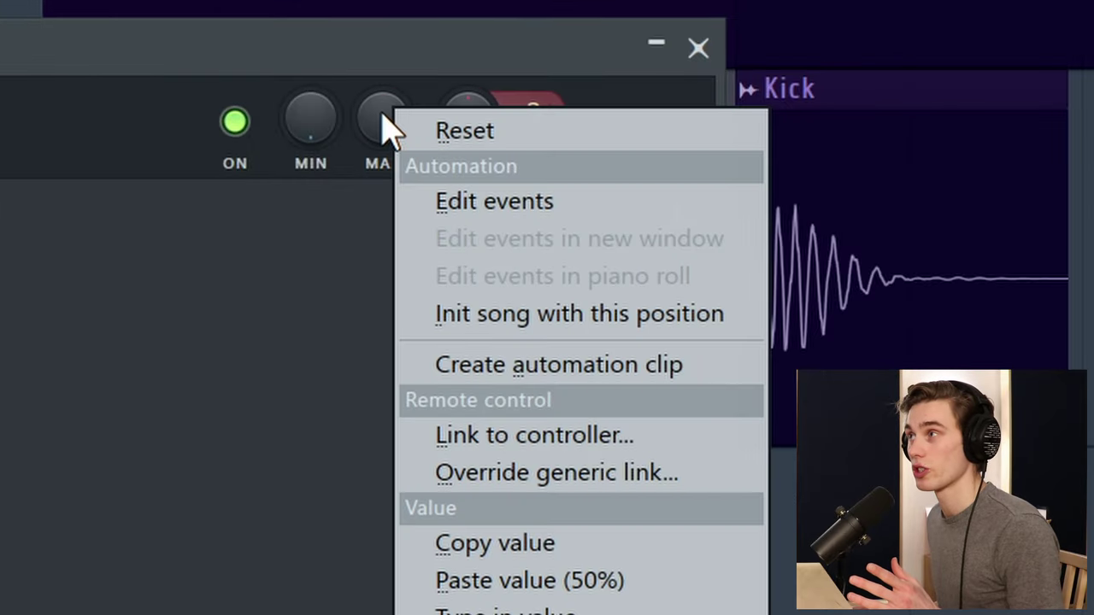
{"action": "left_click", "coordinate": [474, 588]}
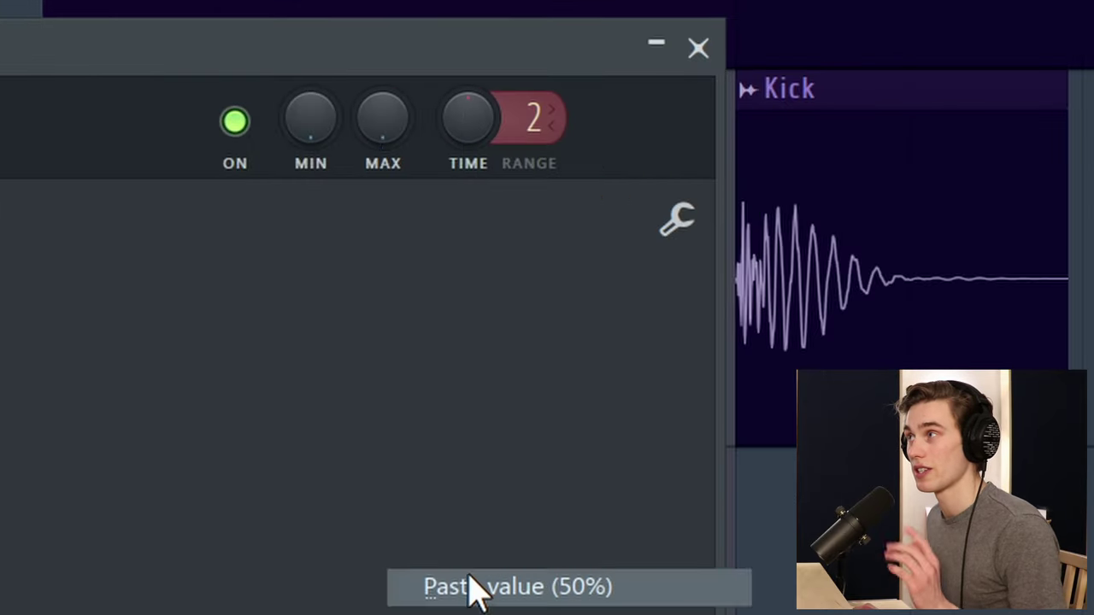
{"action": "left_click", "coordinate": [698, 47]}
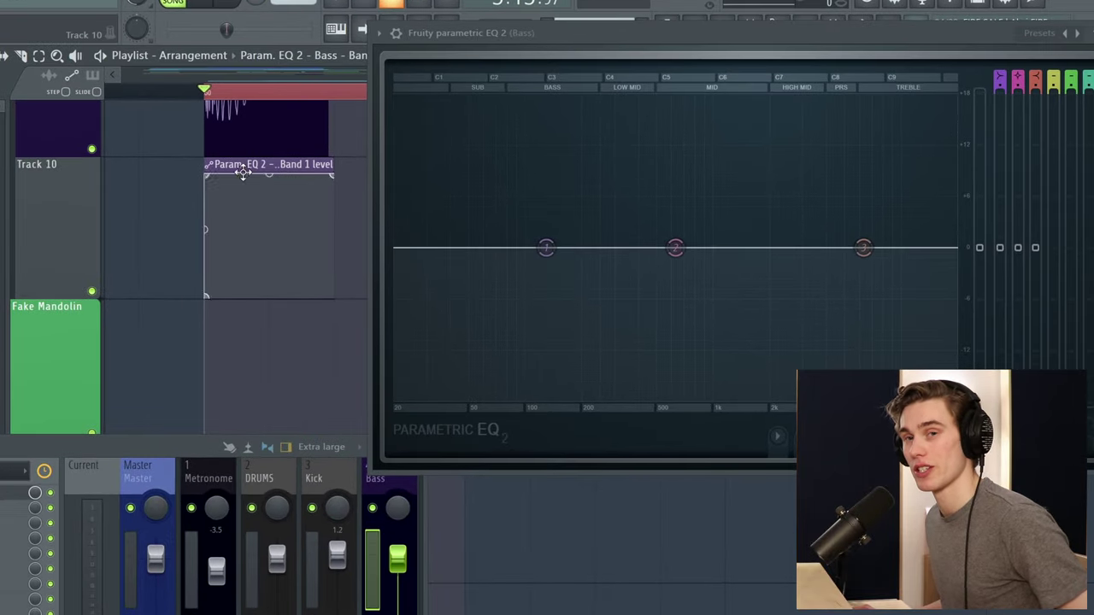
Drag the clip's start point down so the Band 1 level rises as a ramp.
{"action": "left_click_drag", "start_coordinate": [213, 177], "coordinate": [205, 299]}
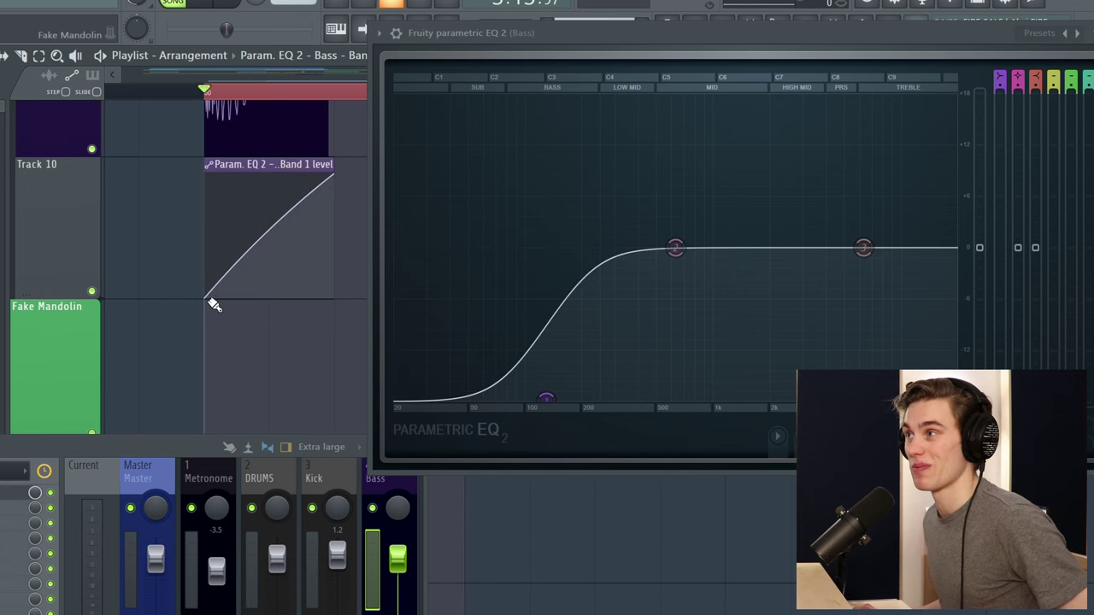
{"action": "left_click_drag", "start_coordinate": [213, 305], "coordinate": [208, 282]}
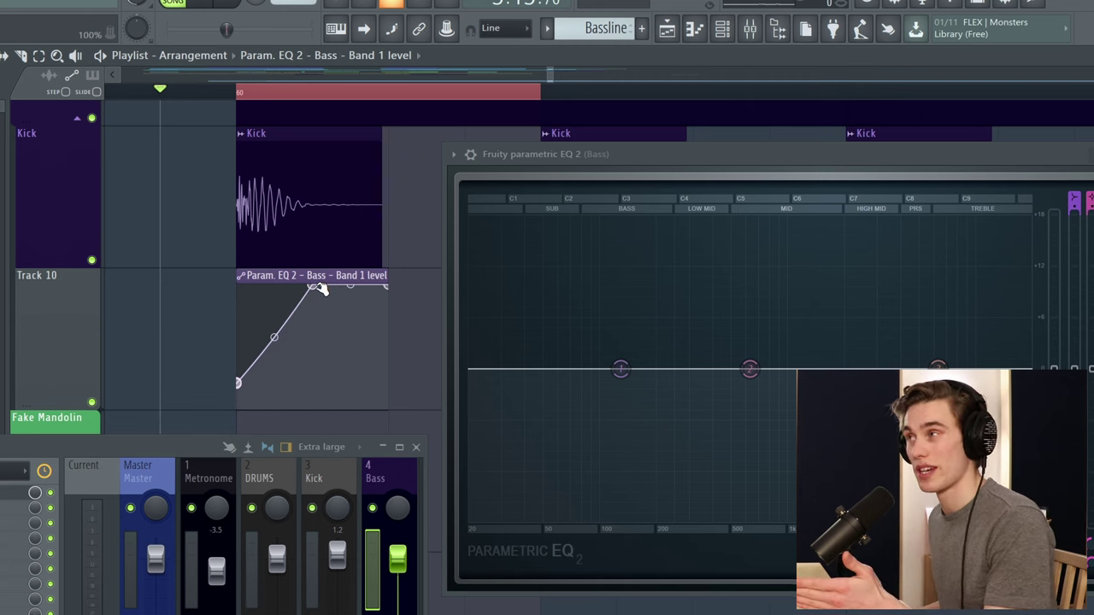
{"action": "scroll", "coordinate": [334, 97], "scroll_direction": "down", "scroll_amount": 4}
{"action": "left_click_drag", "start_coordinate": [598, 169], "coordinate": [742, 223]}
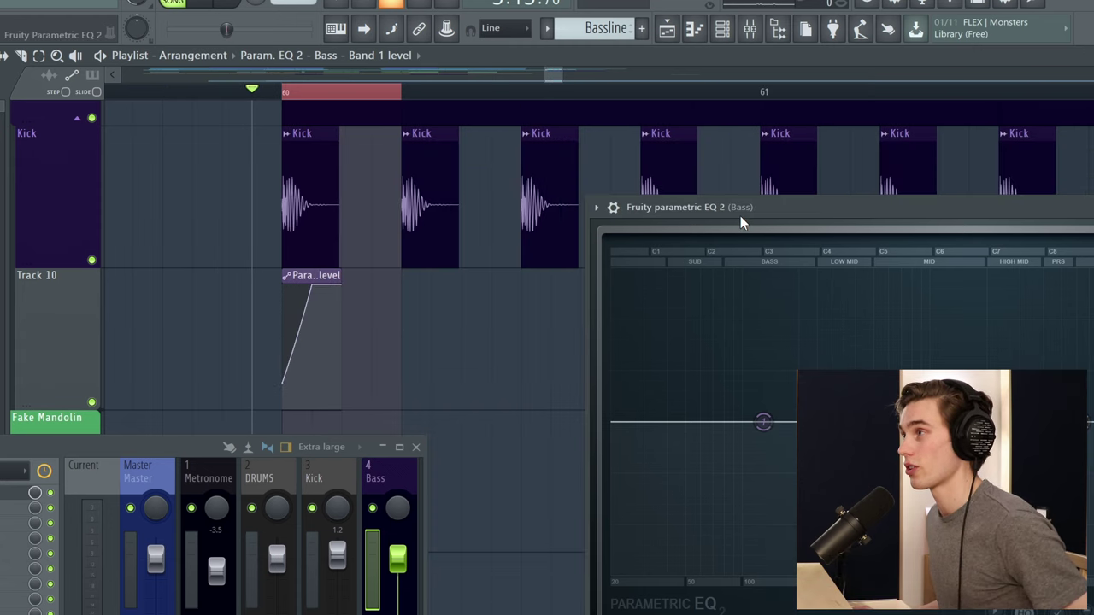
Paint copies of the ramp clip under each following kick on Track 10.
{"action": "left_click", "coordinate": [407, 293]}
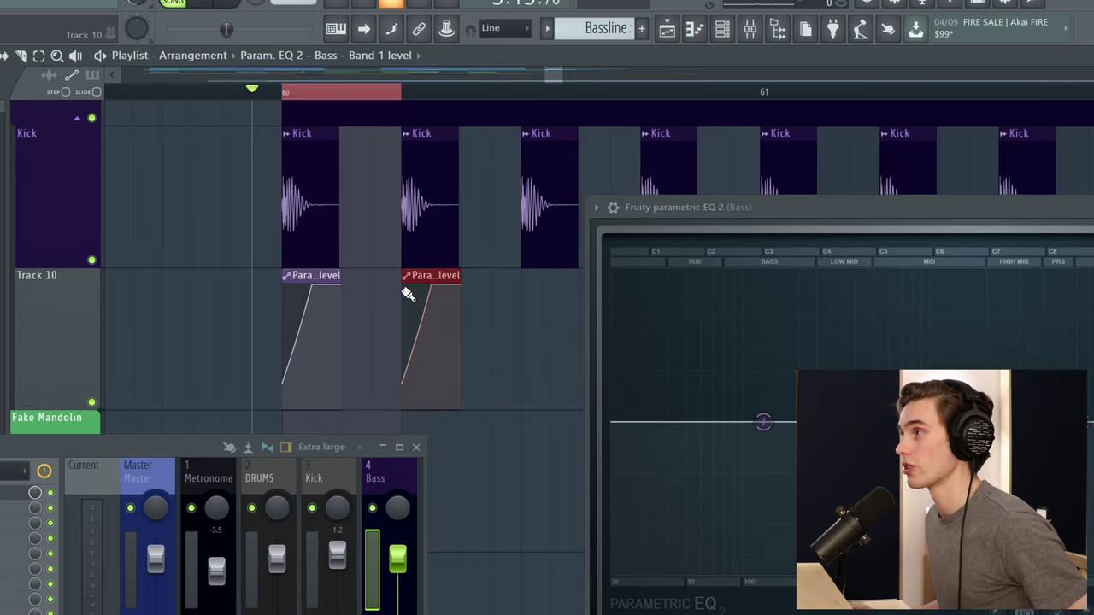
{"action": "left_click", "coordinate": [537, 288]}
{"action": "left_click_drag", "start_coordinate": [723, 210], "coordinate": [675, 406]}
{"action": "left_click", "coordinate": [649, 291]}
{"action": "left_click", "coordinate": [762, 290]}
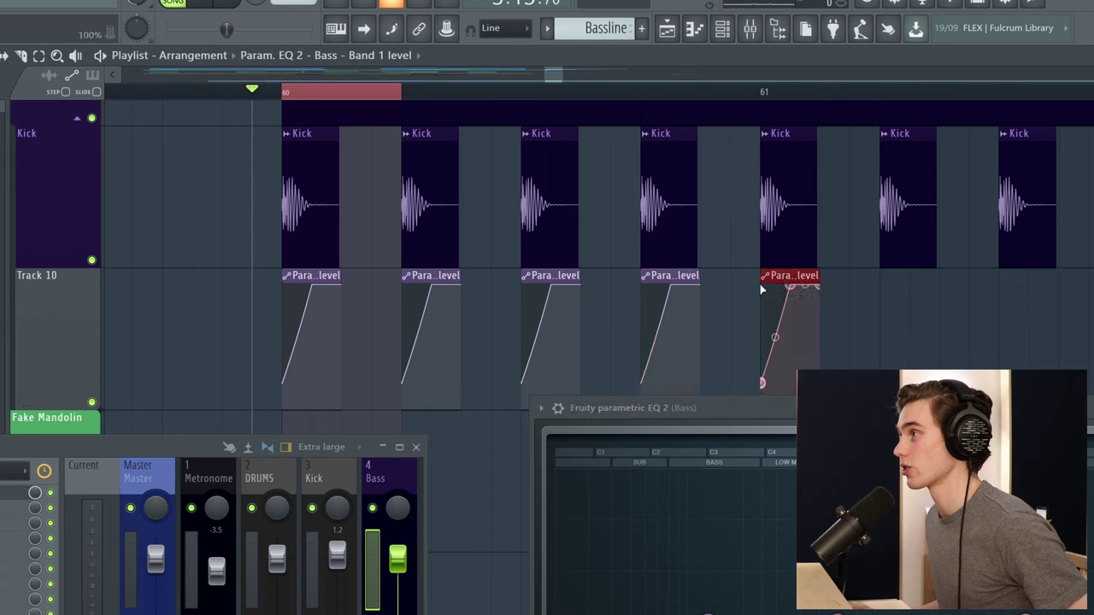
{"action": "left_click", "coordinate": [887, 296]}
{"action": "left_click", "coordinate": [1004, 294]}
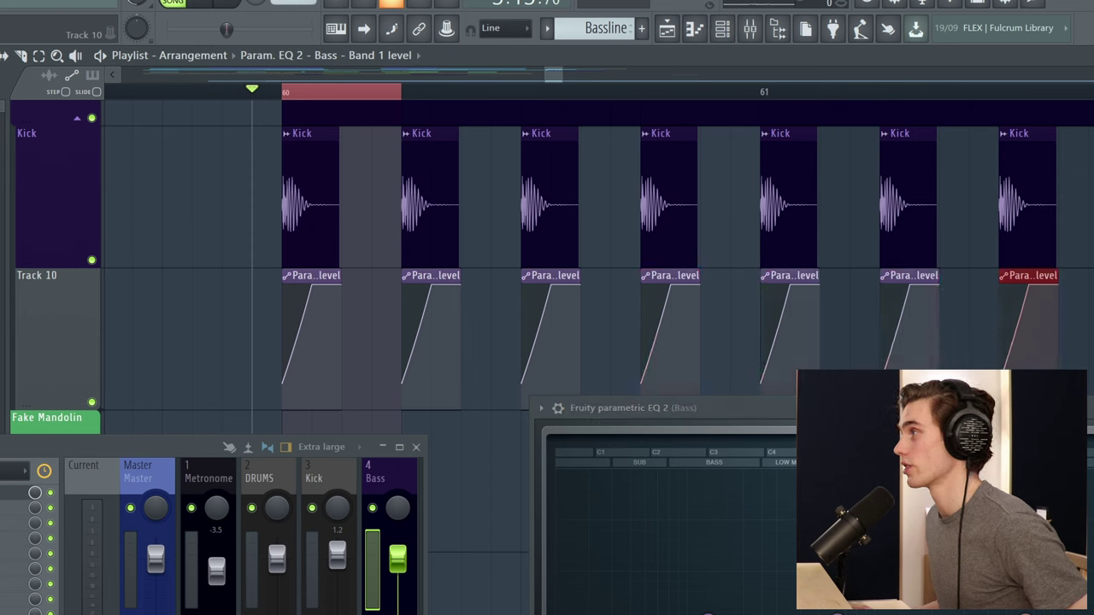
{"action": "left_click_drag", "start_coordinate": [420, 104], "coordinate": [1089, 106]}
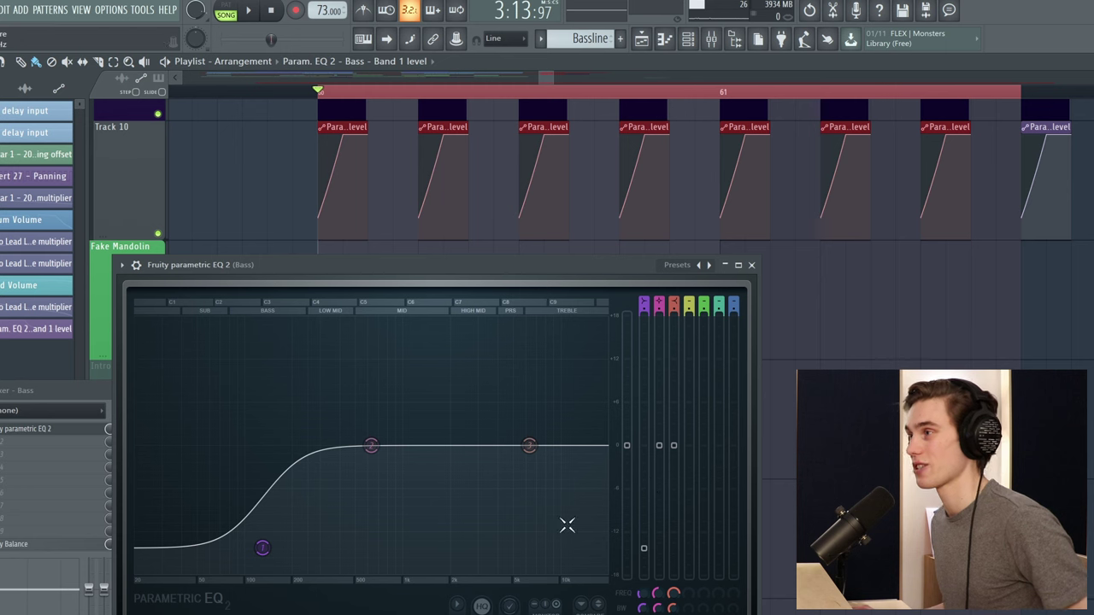
Audition the ducking, then drag the tension handle until the ramp rises in a straight line.
{"action": "key", "text": "space"}
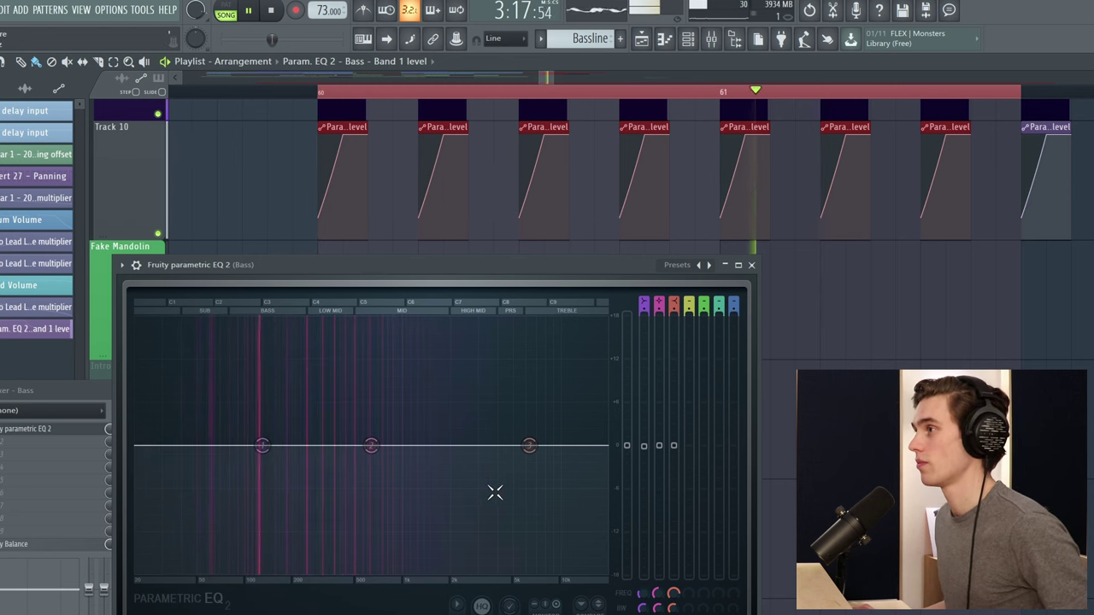
{"action": "key", "text": "space"}
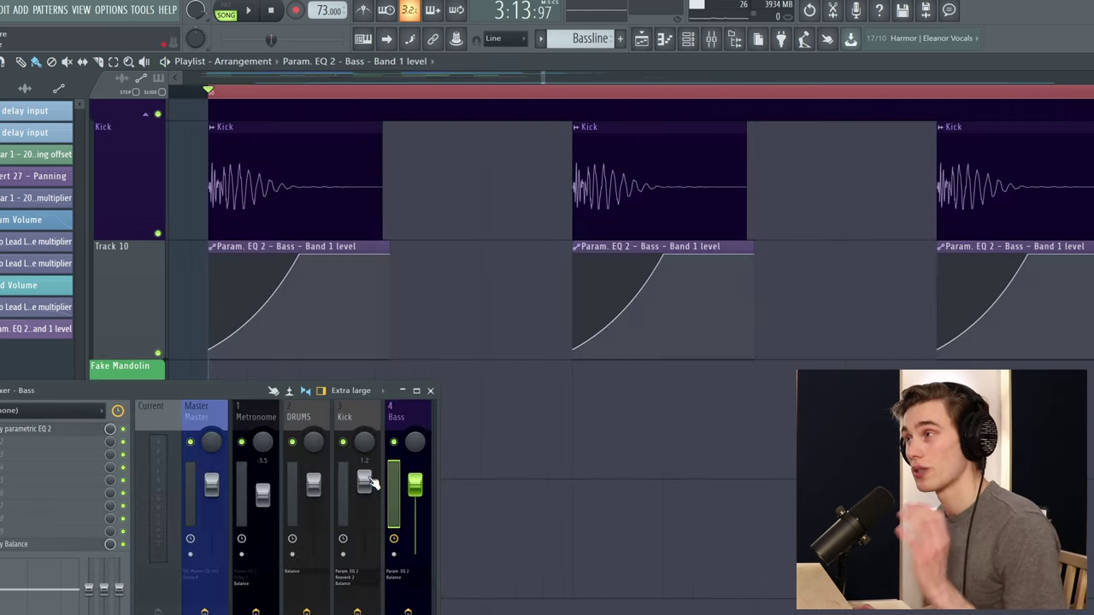
{"action": "left_click_drag", "start_coordinate": [253, 318], "coordinate": [253, 282]}
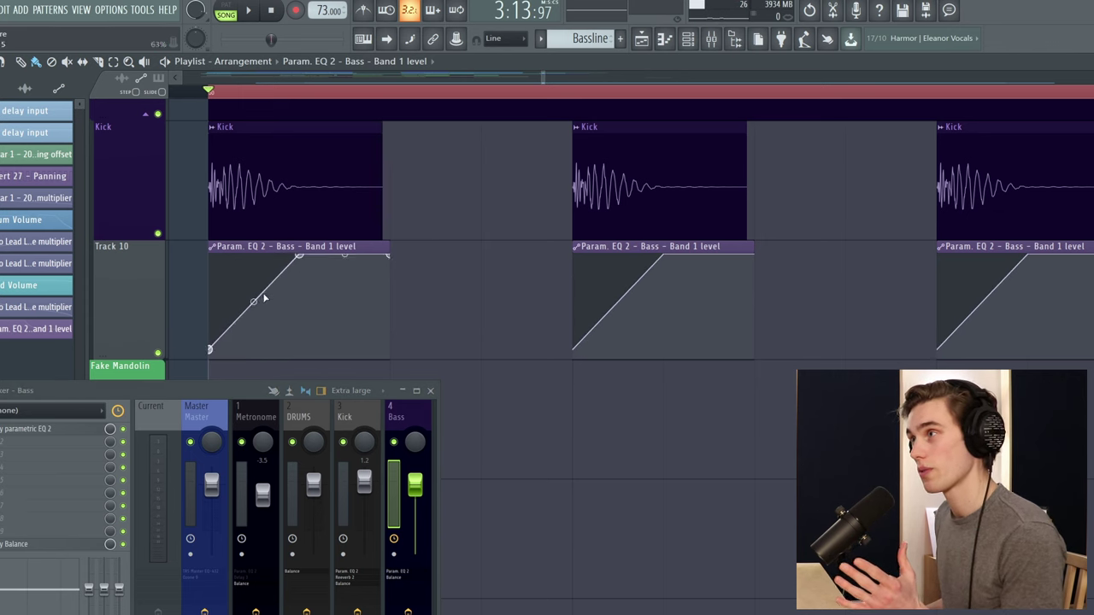
Bend the ducking ramp into a convex curve and reopen the Bass EQ while auditioning.
{"action": "left_click_drag", "start_coordinate": [254, 301], "coordinate": [254, 273]}
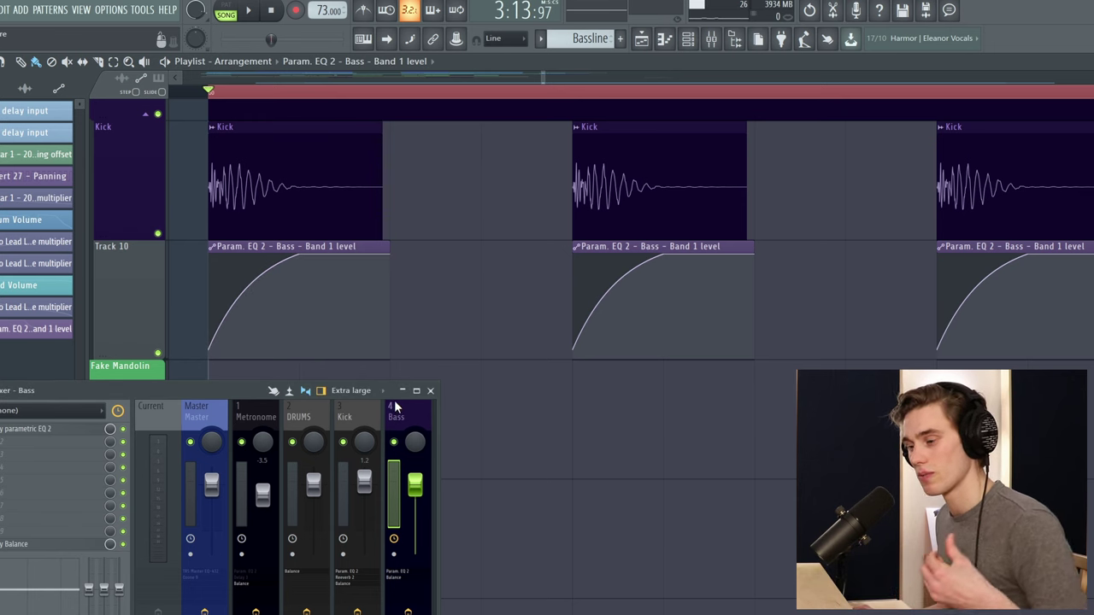
{"action": "left_click", "coordinate": [32, 430]}
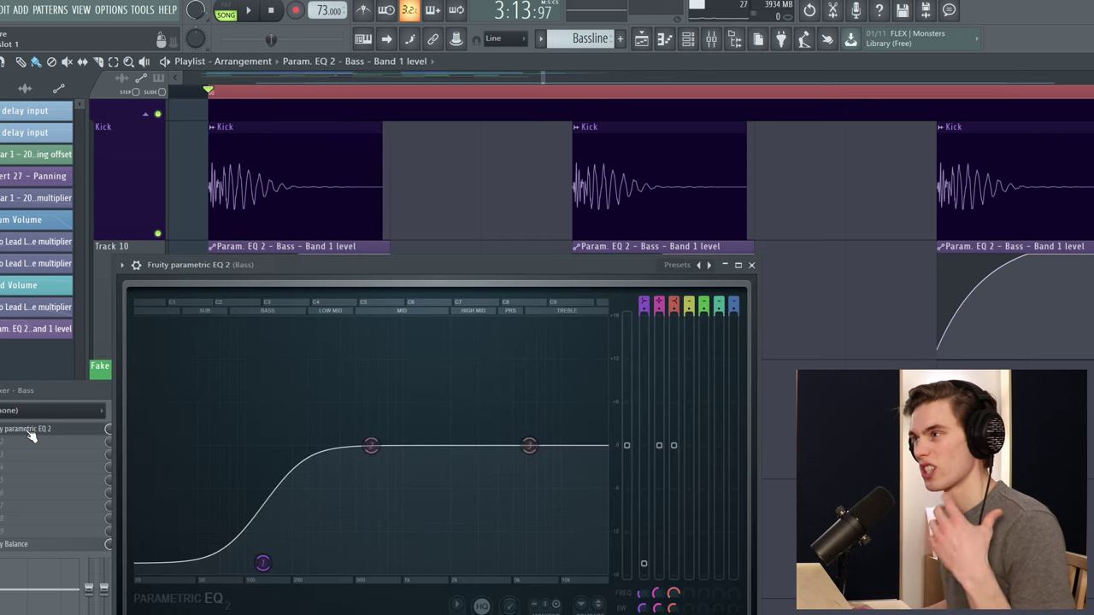
{"action": "key", "text": "space"}
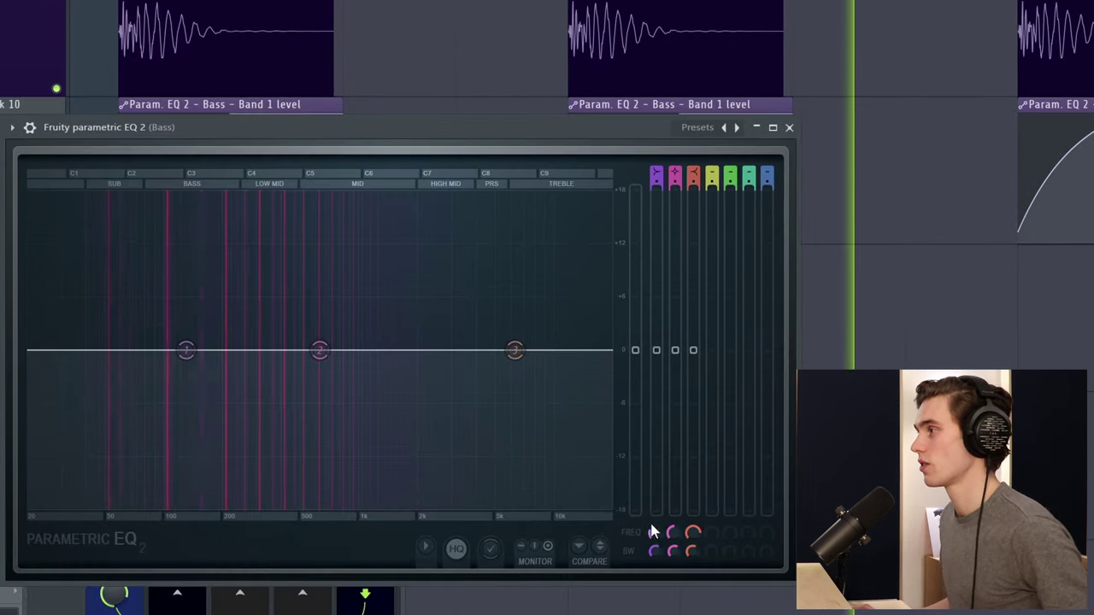
{"action": "key", "text": "space"}
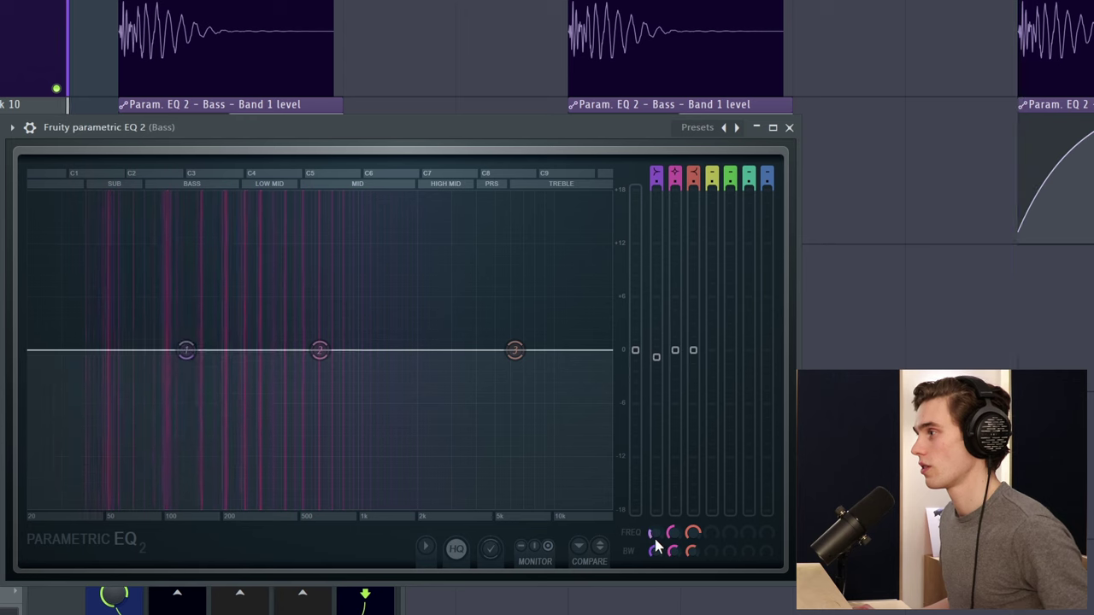
Retune the EQ bands, finishing with band 1 at 83 Hz and band 2 at 1 kHz.
{"action": "left_click_drag", "start_coordinate": [653, 539], "coordinate": [654, 515]}
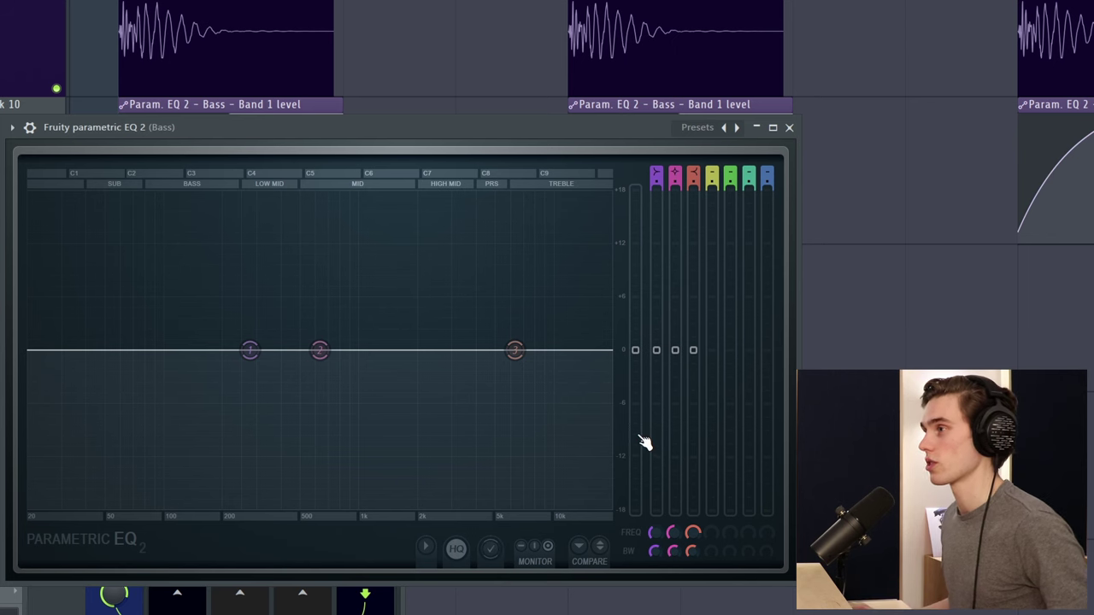
{"action": "key", "text": "space"}
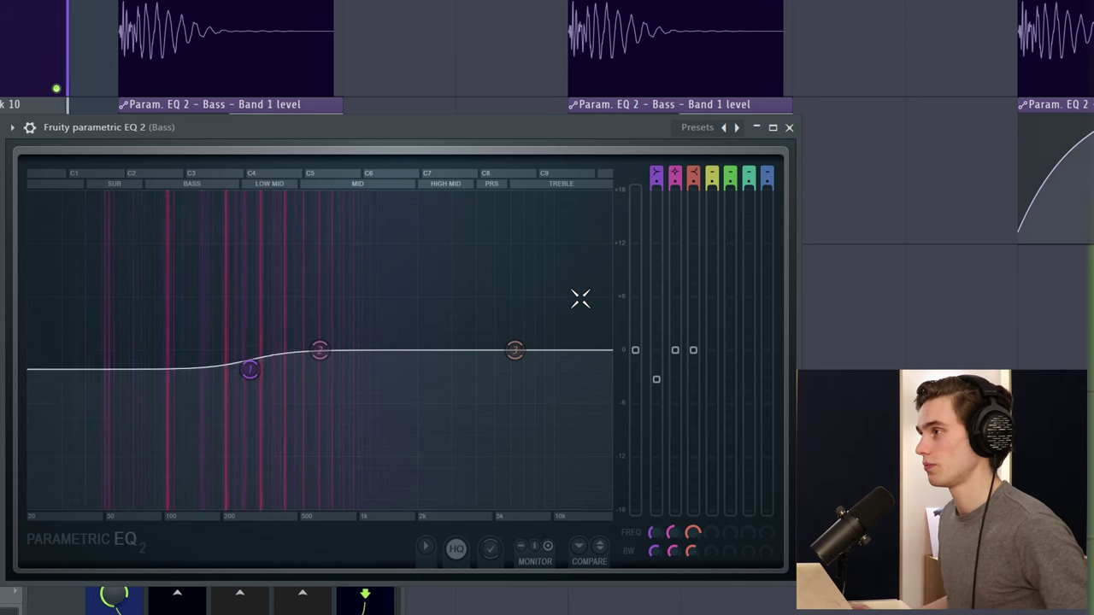
{"action": "scroll", "coordinate": [544, 42], "scroll_direction": "down", "scroll_amount": 3}
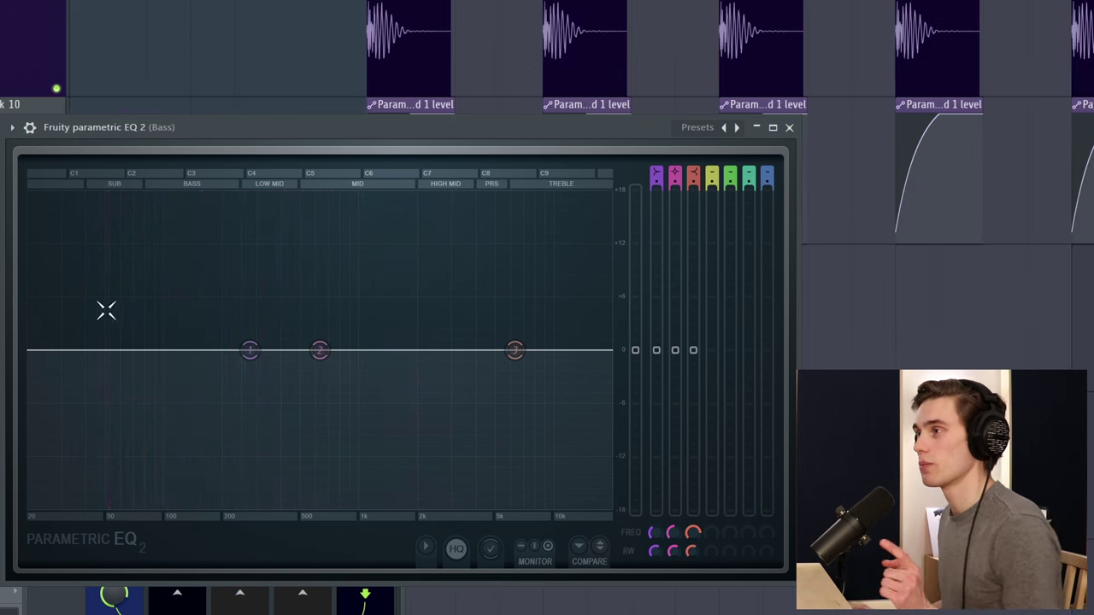
{"action": "left_click_drag", "start_coordinate": [249, 350], "coordinate": [77, 345]}
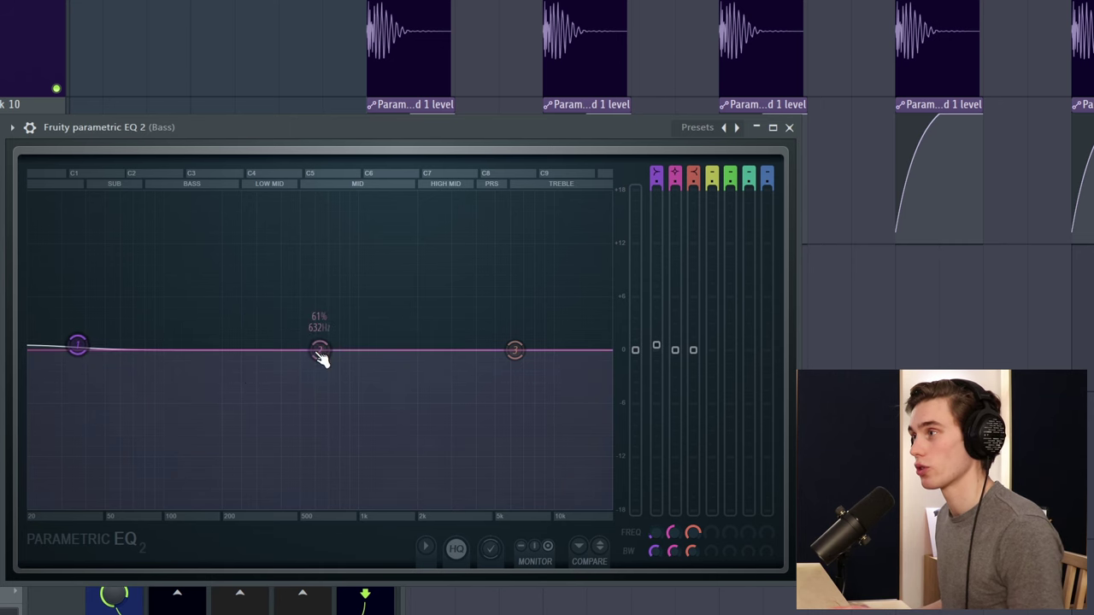
{"action": "left_click_drag", "start_coordinate": [319, 350], "coordinate": [379, 349]}
{"action": "left_click_drag", "start_coordinate": [77, 346], "coordinate": [149, 371]}
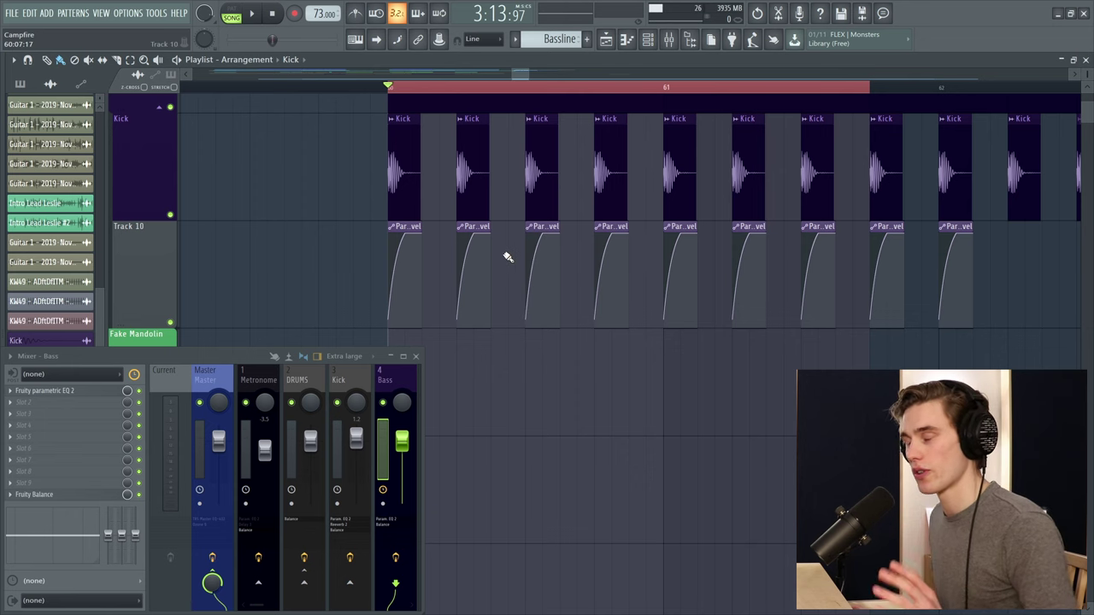
Erase every Band 1 level automation clip along Track 10 and select the Kick mixer track.
{"action": "scroll", "coordinate": [492, 92], "scroll_direction": "down", "scroll_amount": 2}
{"action": "scroll", "coordinate": [500, 91], "scroll_direction": "up", "scroll_amount": 1}
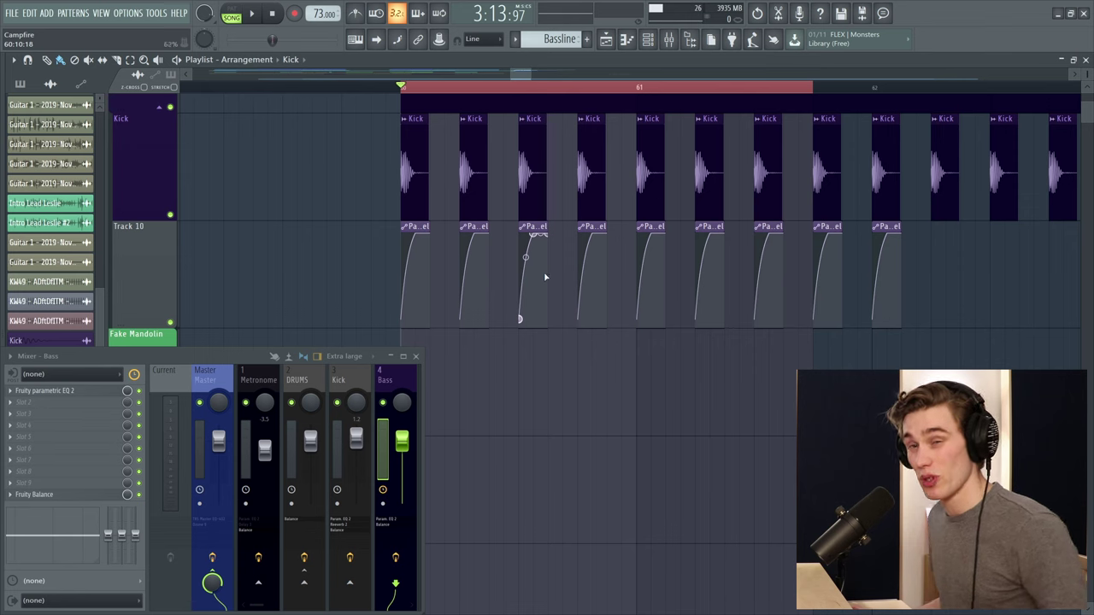
{"action": "left_click_drag", "start_coordinate": [994, 259], "coordinate": [295, 215]}
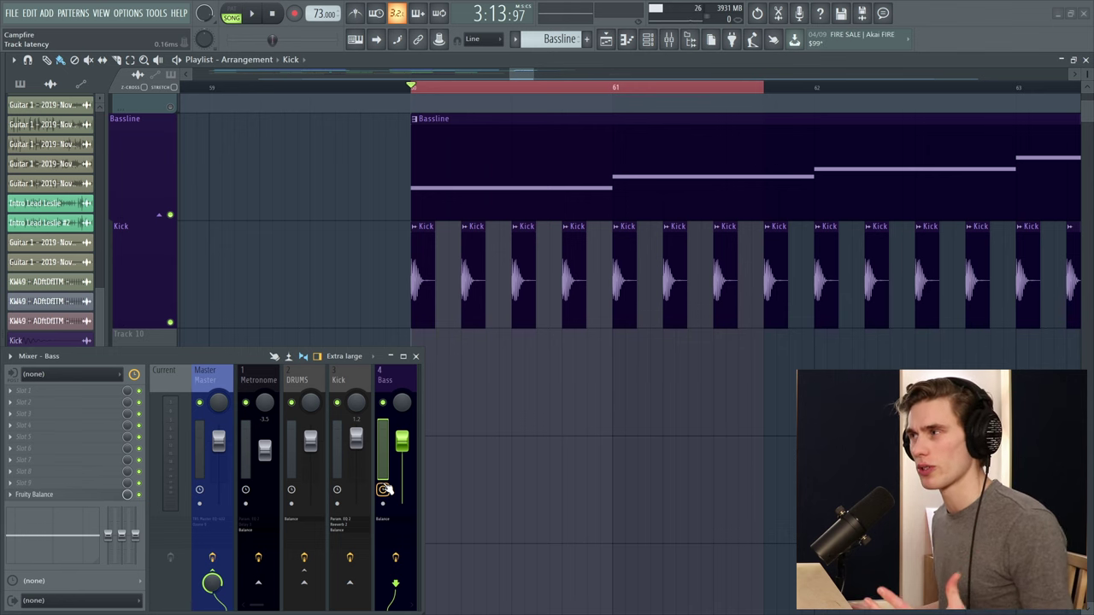
{"action": "left_click", "coordinate": [357, 385]}
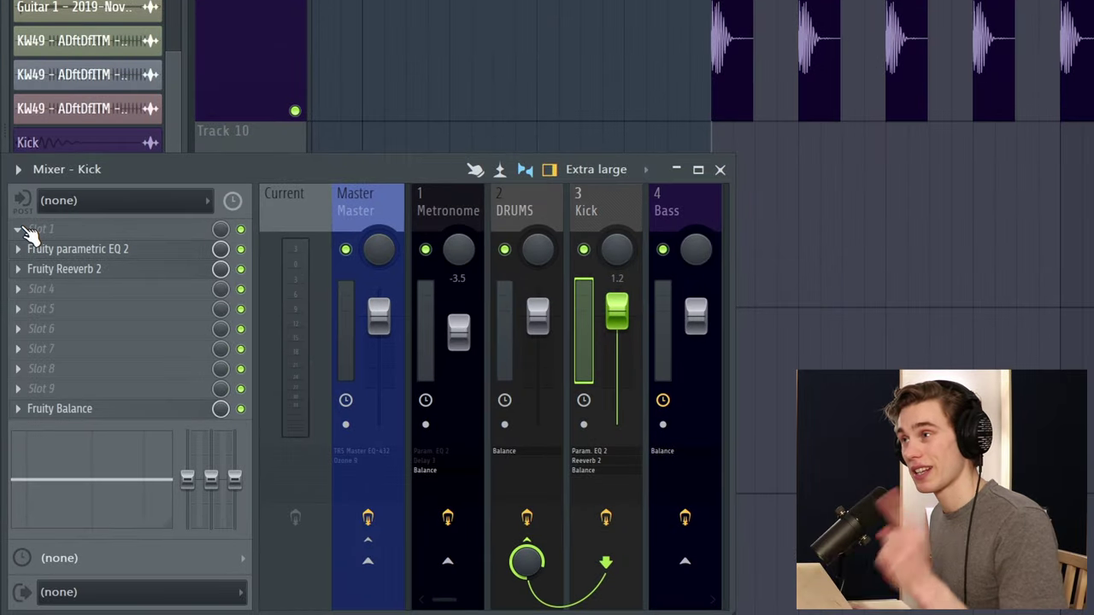
Put Fruity Peak Controller into Slot 1 of the Kick mixer track.
{"action": "left_click", "coordinate": [26, 231]}
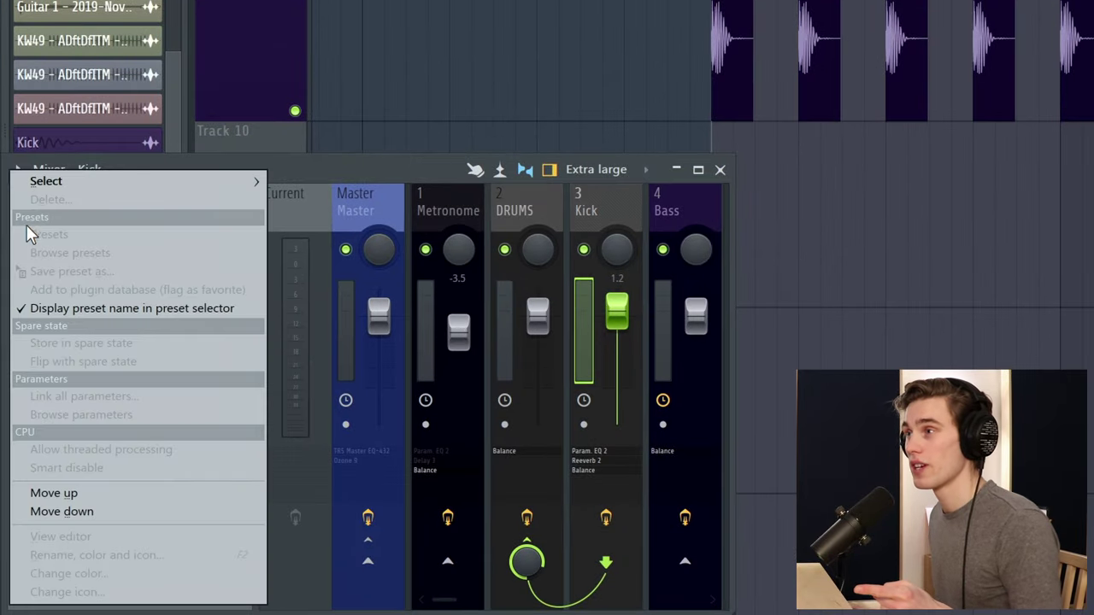
{"action": "mouse_move", "coordinate": [57, 175]}
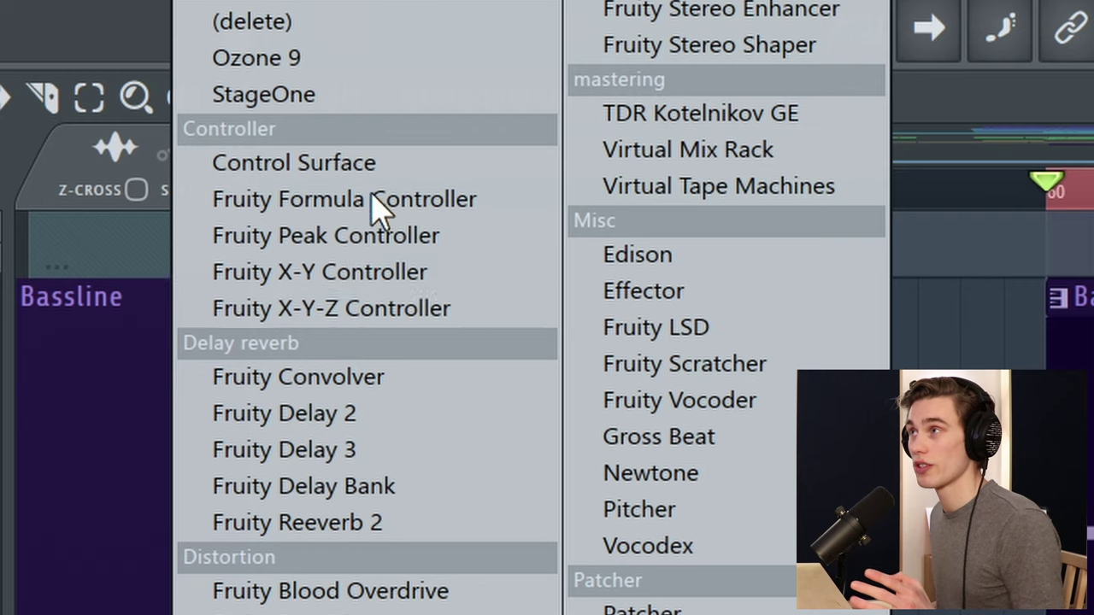
{"action": "left_click", "coordinate": [330, 251]}
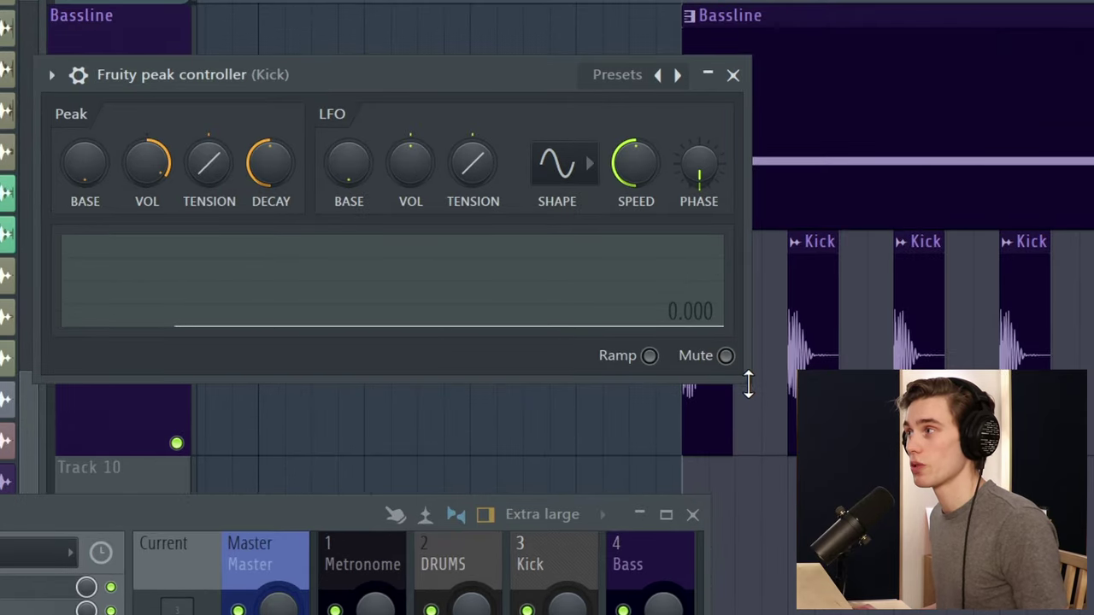
Enlarge the peak controller and type in a BASE level of exactly 50.
{"action": "left_click_drag", "start_coordinate": [747, 384], "coordinate": [748, 443]}
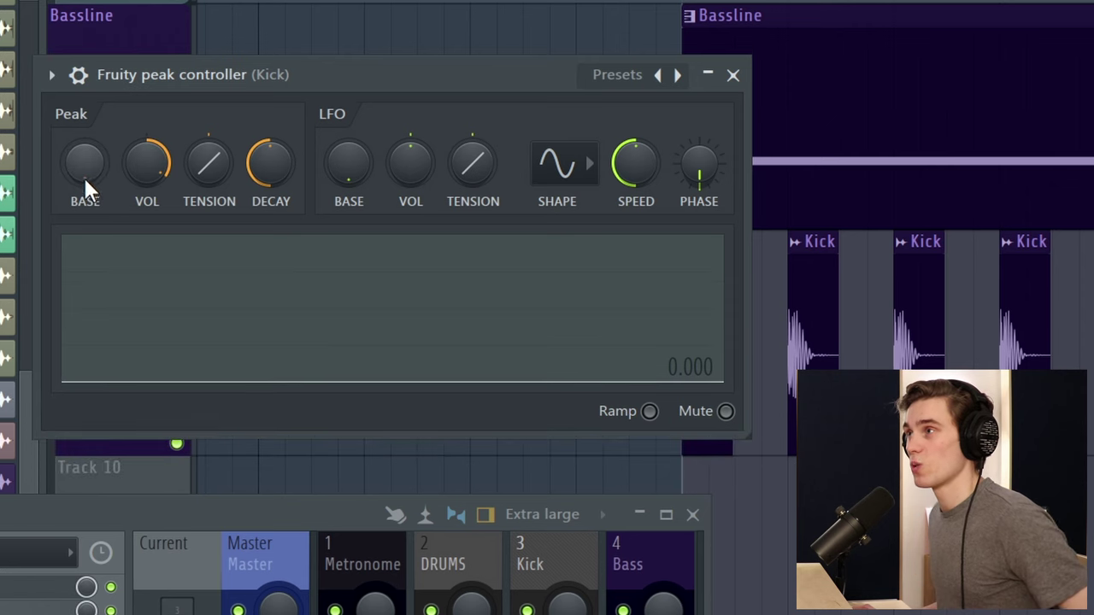
{"action": "left_click_drag", "start_coordinate": [81, 171], "coordinate": [81, 137]}
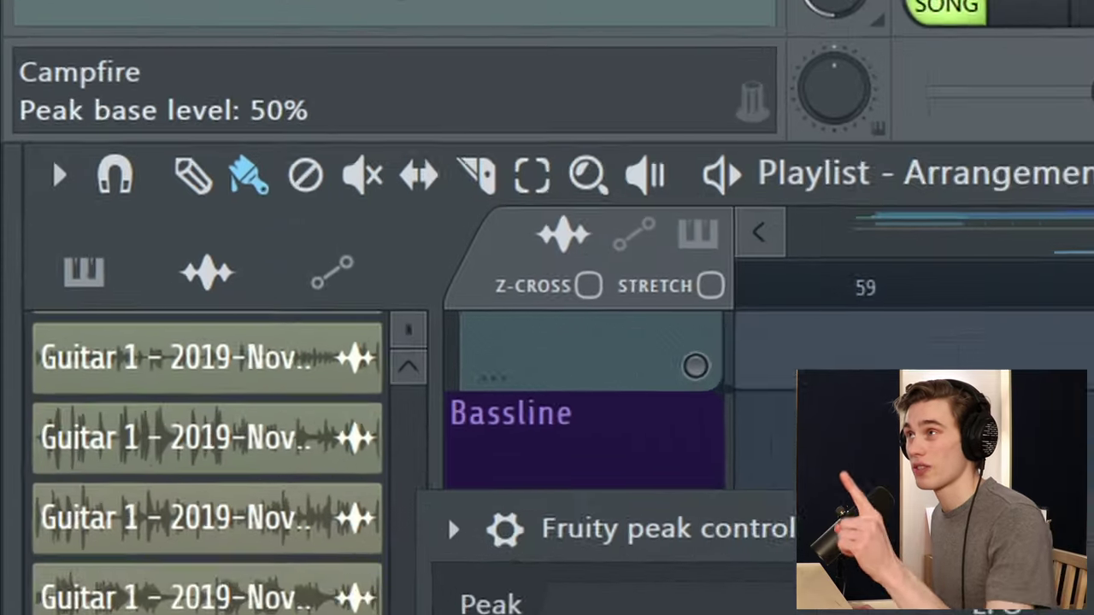
{"action": "left_click_drag", "start_coordinate": [187, 287], "coordinate": [187, 291]}
{"action": "left_click_drag", "start_coordinate": [547, 614], "coordinate": [547, 611]}
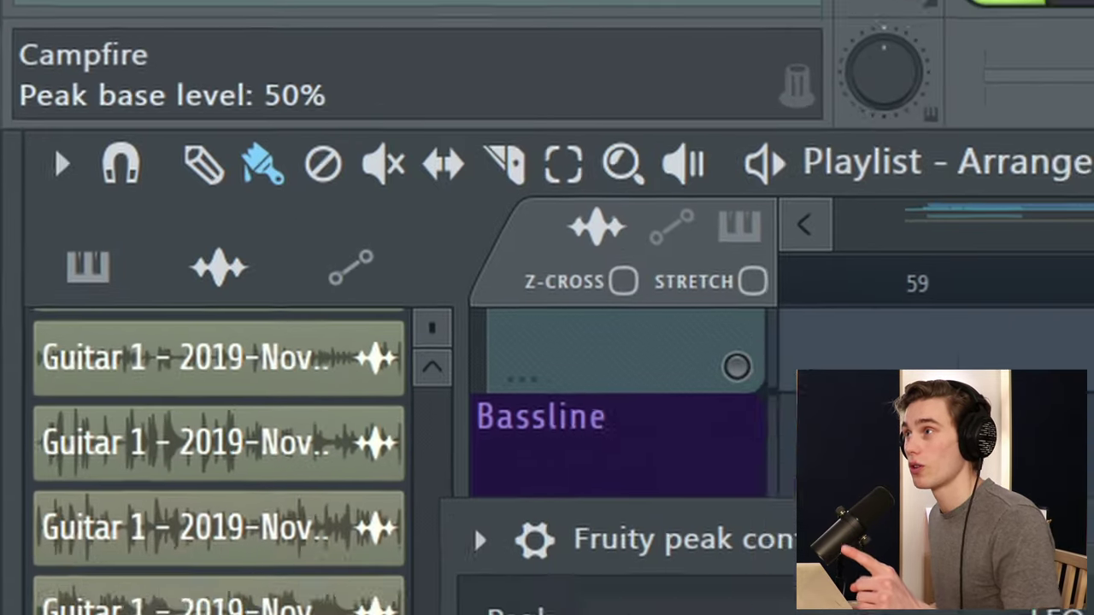
{"action": "right_click", "coordinate": [255, 205]}
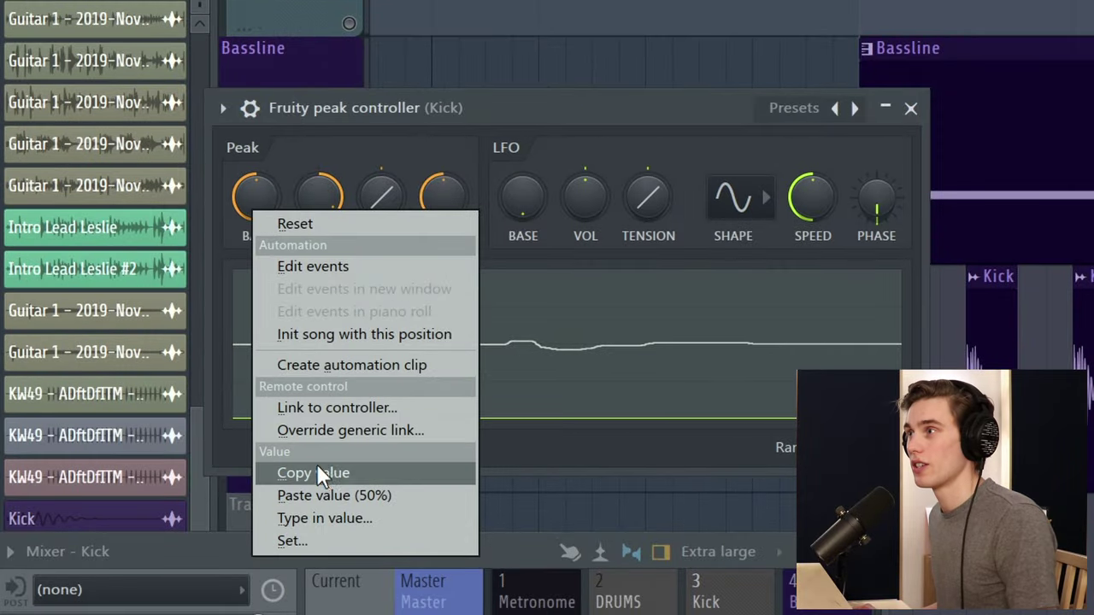
{"action": "left_click", "coordinate": [316, 518]}
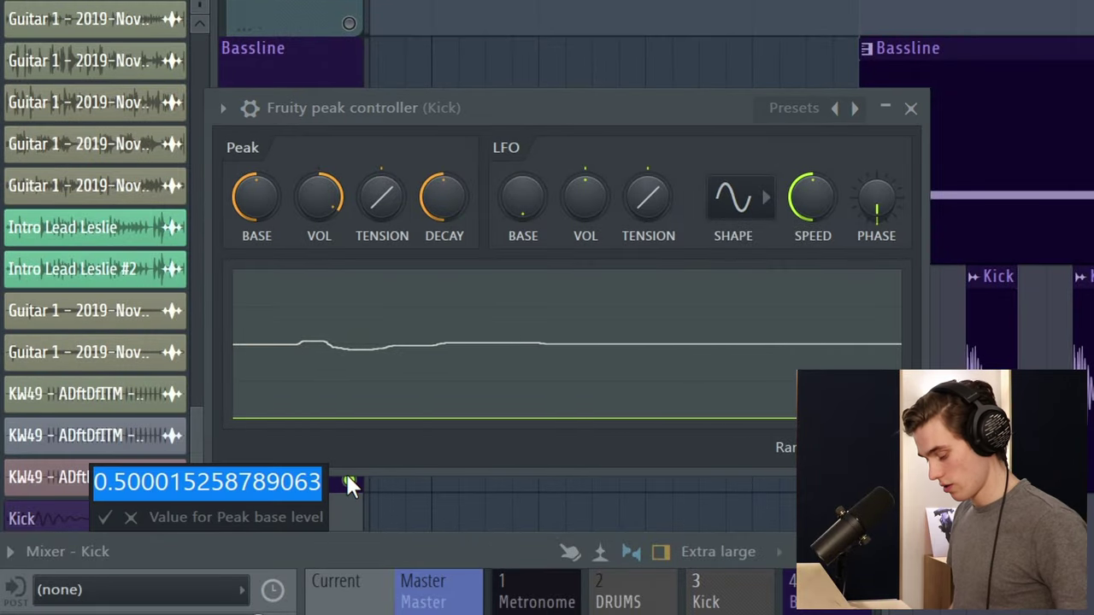
{"action": "type", "text": "50"}
{"action": "key", "text": "Return"}
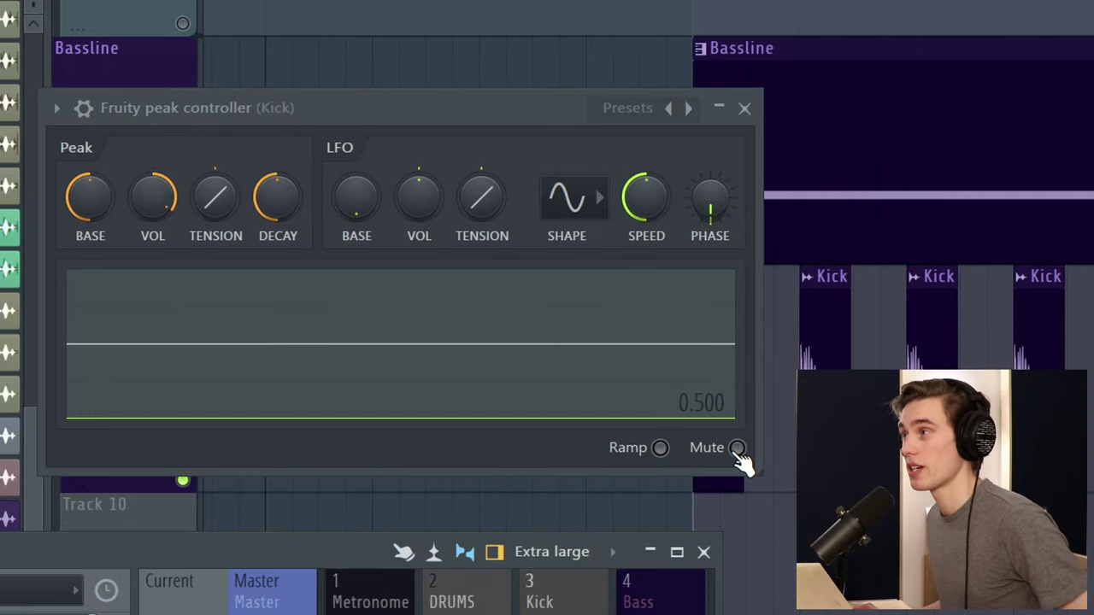
Play the section, toggling the controller's Mute on and off to check it follows each kick.
{"action": "key", "text": "space"}
{"action": "left_click", "coordinate": [736, 448]}
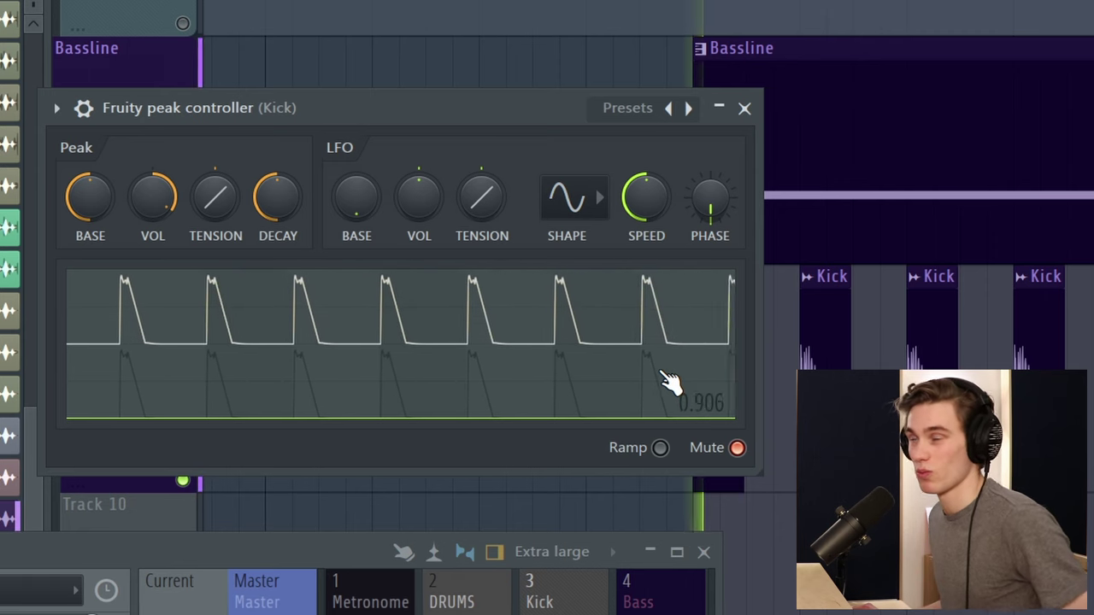
{"action": "key", "text": "space"}
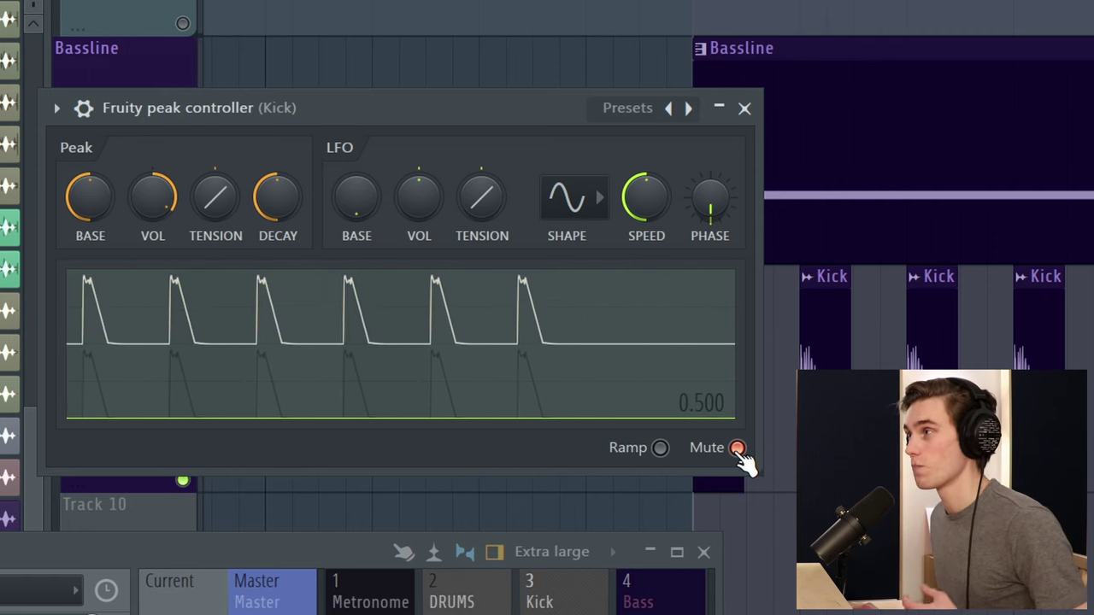
{"action": "left_click", "coordinate": [736, 447]}
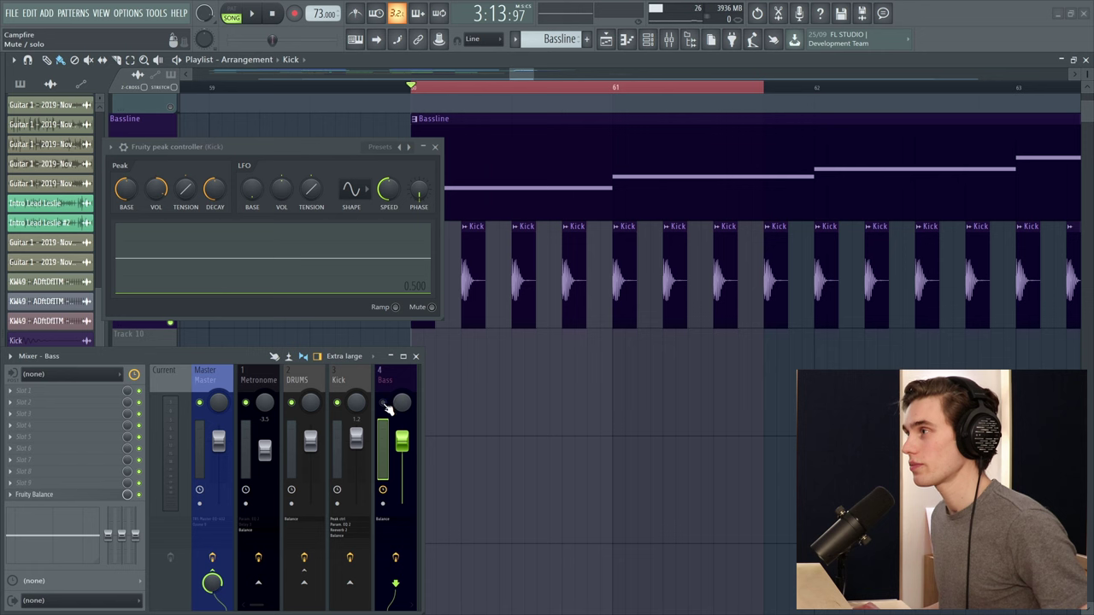
Load Fruity Parametric EQ 2 into the Bass track's first FX slot, then move its window up-left and enlarge it.
{"action": "left_click", "coordinate": [26, 392]}
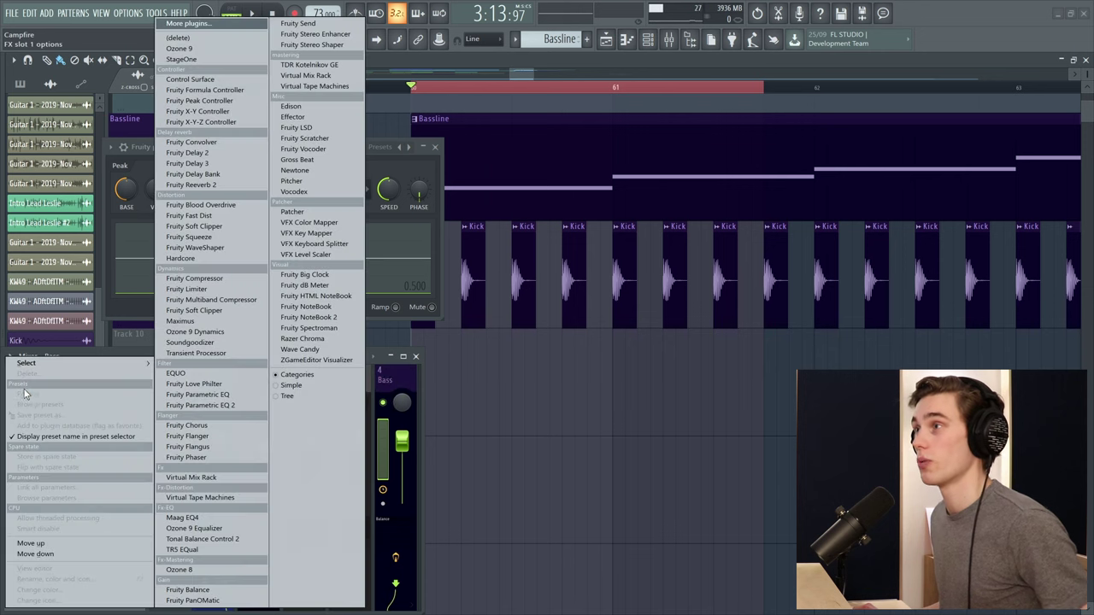
{"action": "left_click", "coordinate": [229, 407]}
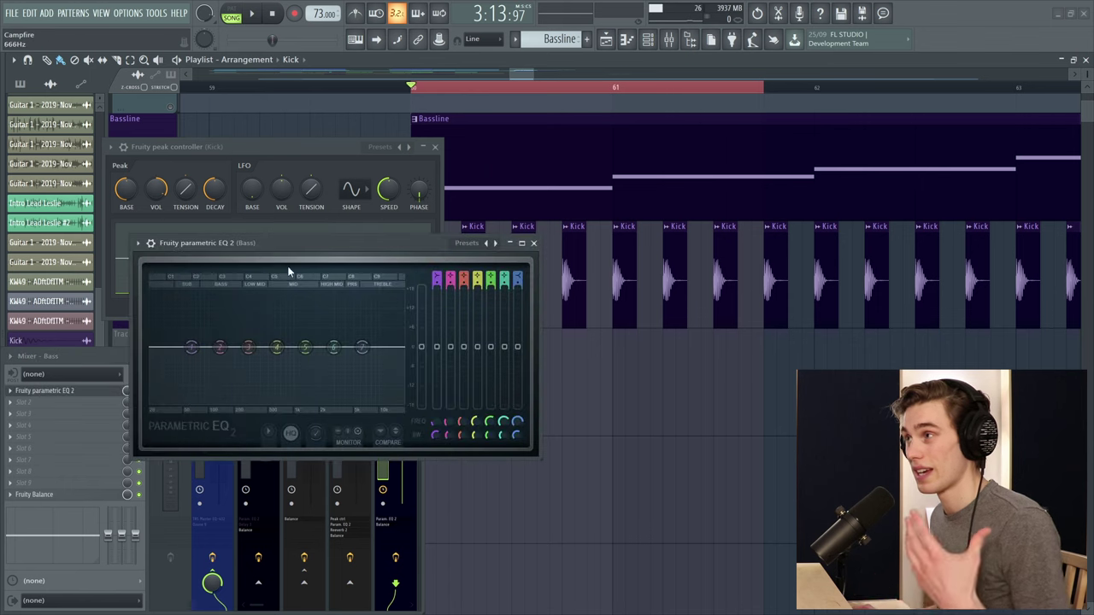
{"action": "left_click_drag", "start_coordinate": [286, 252], "coordinate": [200, 92]}
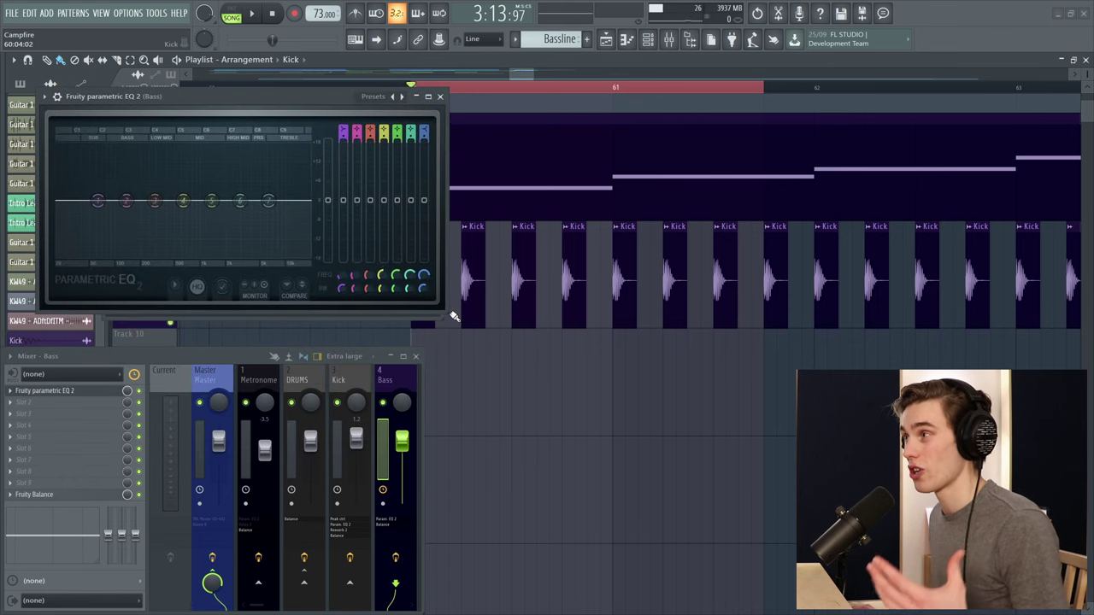
{"action": "left_click_drag", "start_coordinate": [446, 315], "coordinate": [649, 431]}
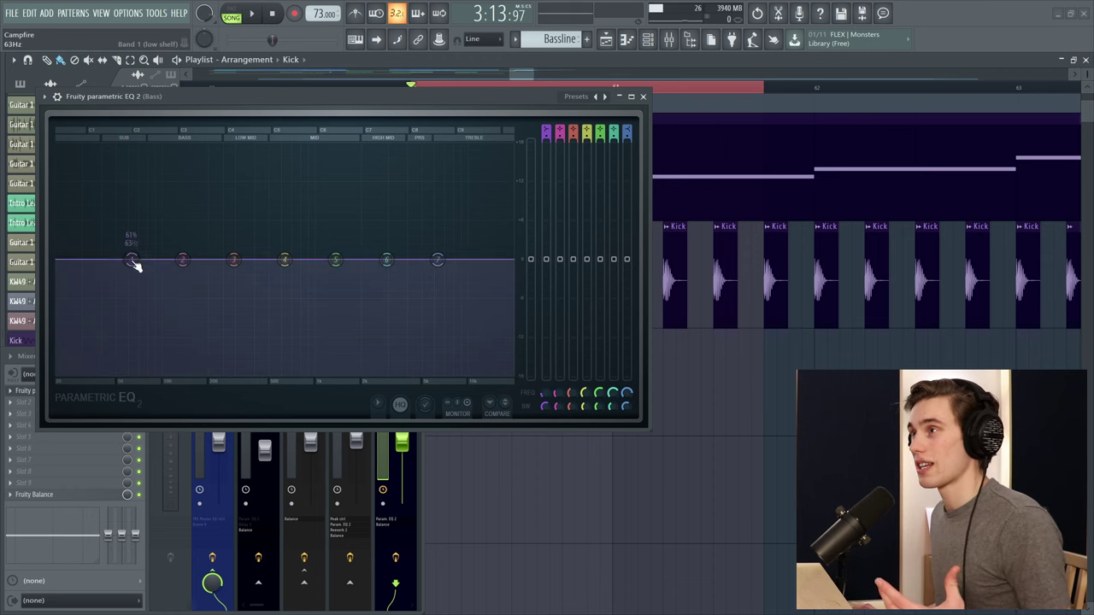
Lower band 1 gain to -4 dB and link it to Peak ctrl - Peak with an Inverted mapping formula.
{"action": "mouse_move", "coordinate": [547, 260]}
{"action": "left_mouse_down"}
{"action": "mouse_move", "coordinate": [546, 294]}
{"action": "mouse_move", "coordinate": [546, 243]}
{"action": "mouse_move", "coordinate": [546, 275]}
{"action": "mouse_move", "coordinate": [551, 265]}
{"action": "left_mouse_up"}
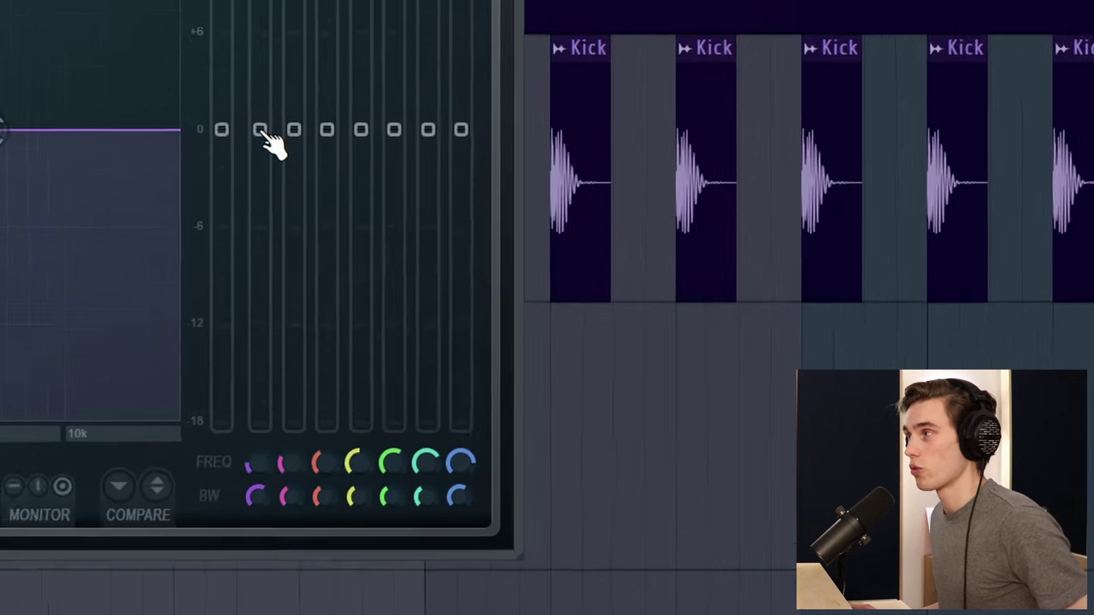
{"action": "right_click", "coordinate": [547, 261]}
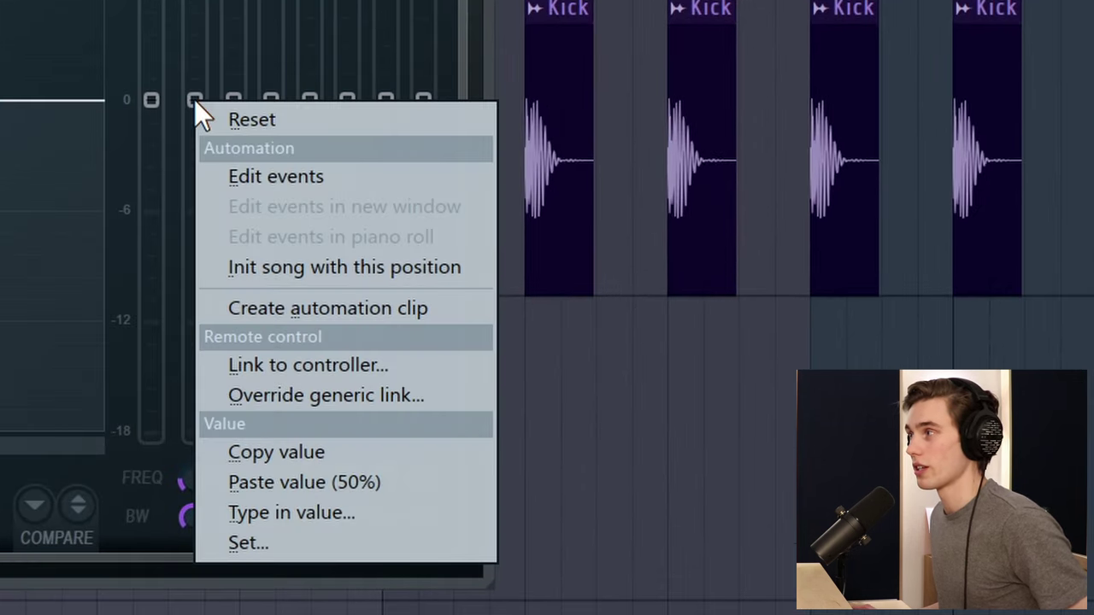
{"action": "left_click", "coordinate": [340, 365]}
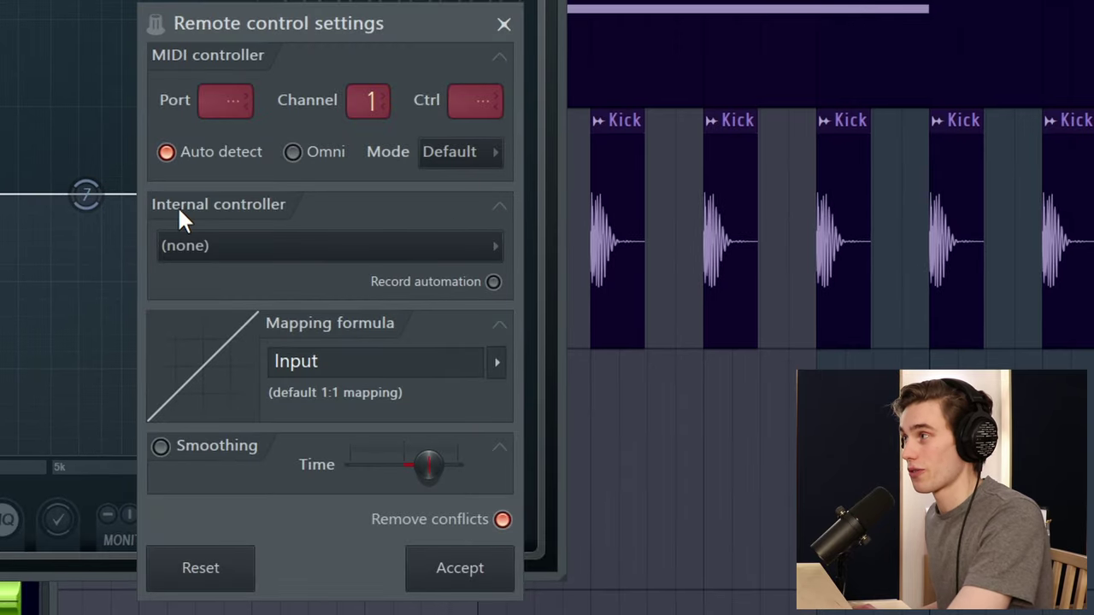
{"action": "left_click", "coordinate": [363, 248]}
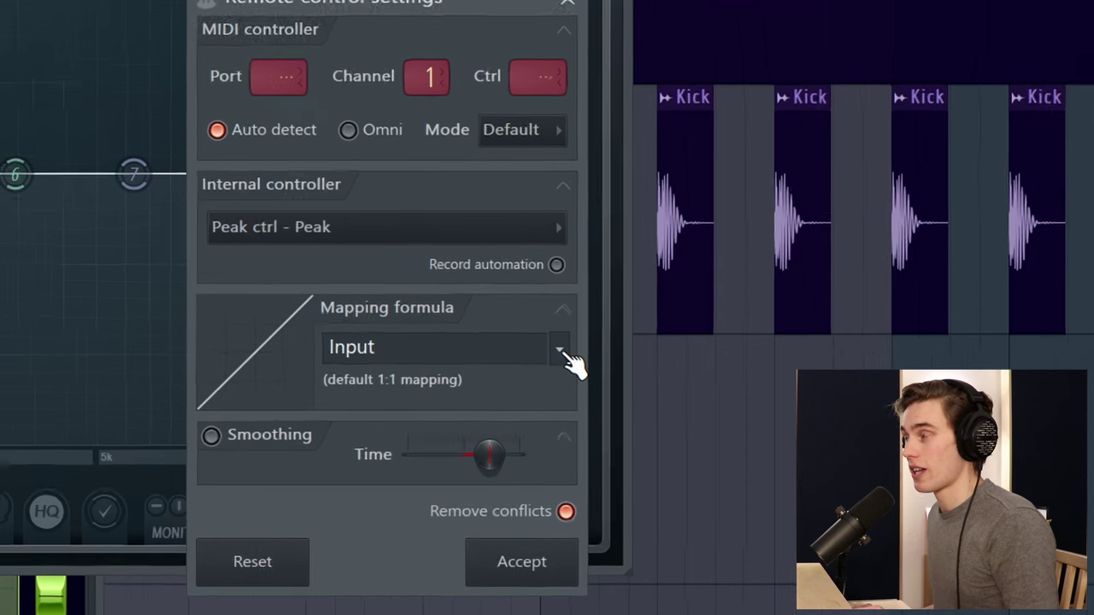
{"action": "left_click", "coordinate": [562, 353]}
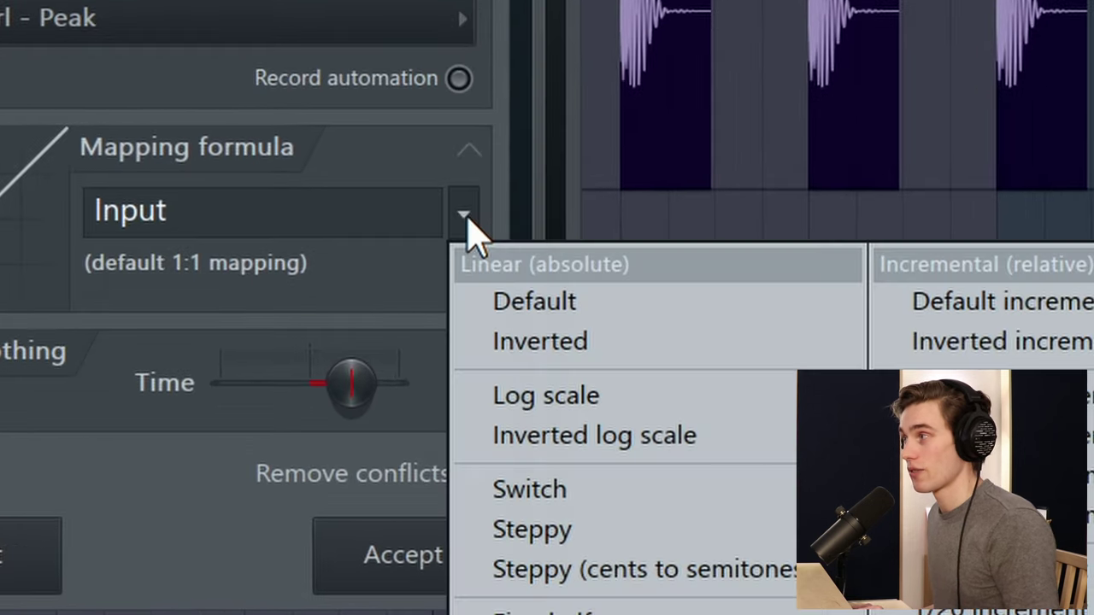
{"action": "left_click", "coordinate": [540, 342]}
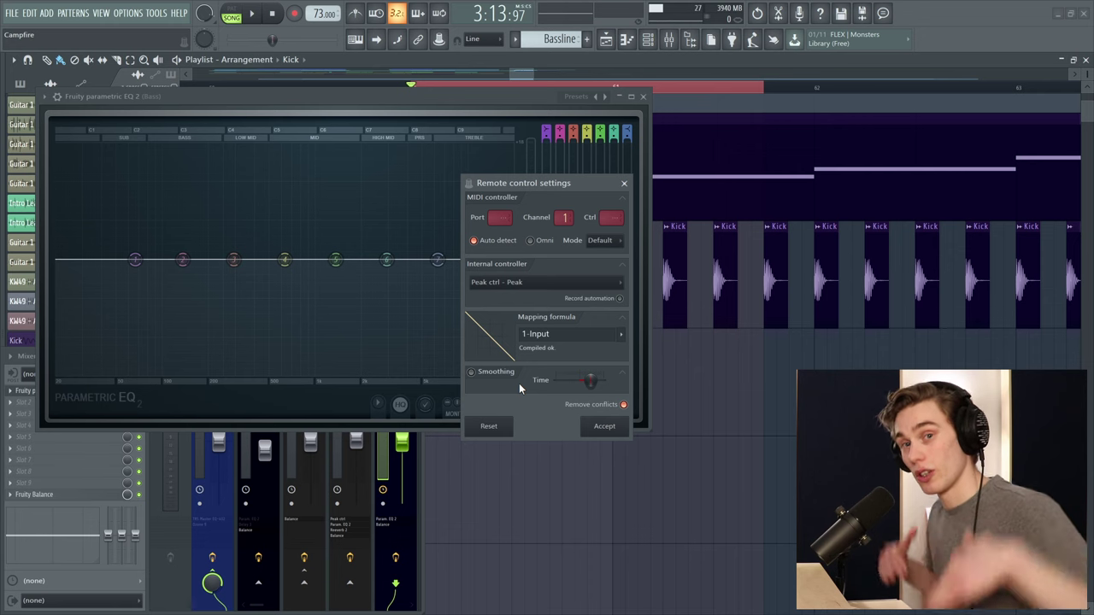
{"action": "left_click", "coordinate": [608, 427]}
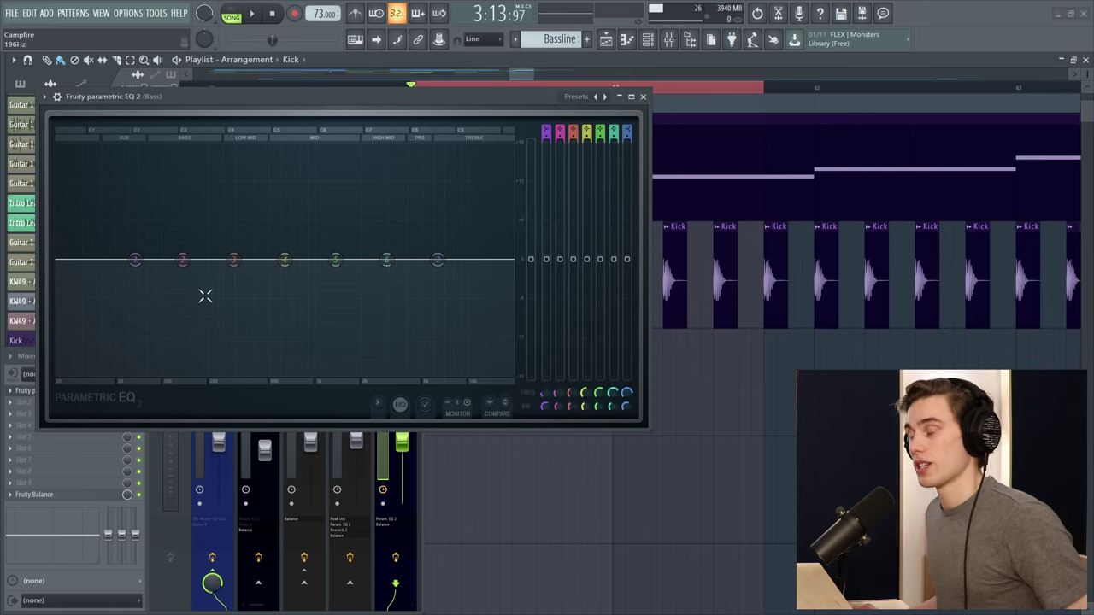
During playback, raise band 1's frequency from 67 Hz to 281 Hz.
{"action": "key", "text": "space"}
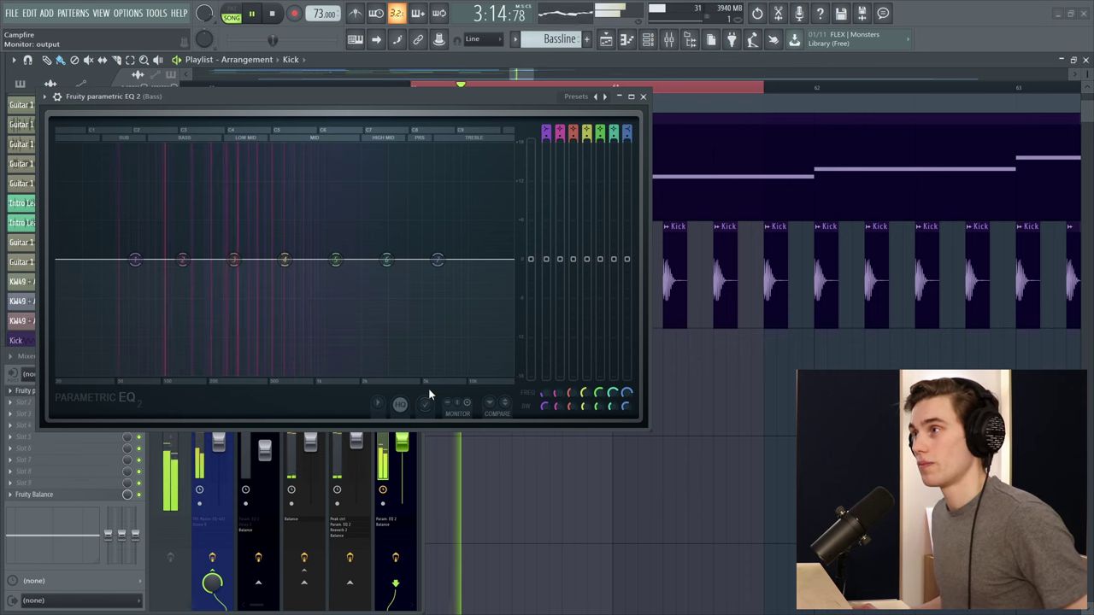
{"action": "key", "text": "space"}
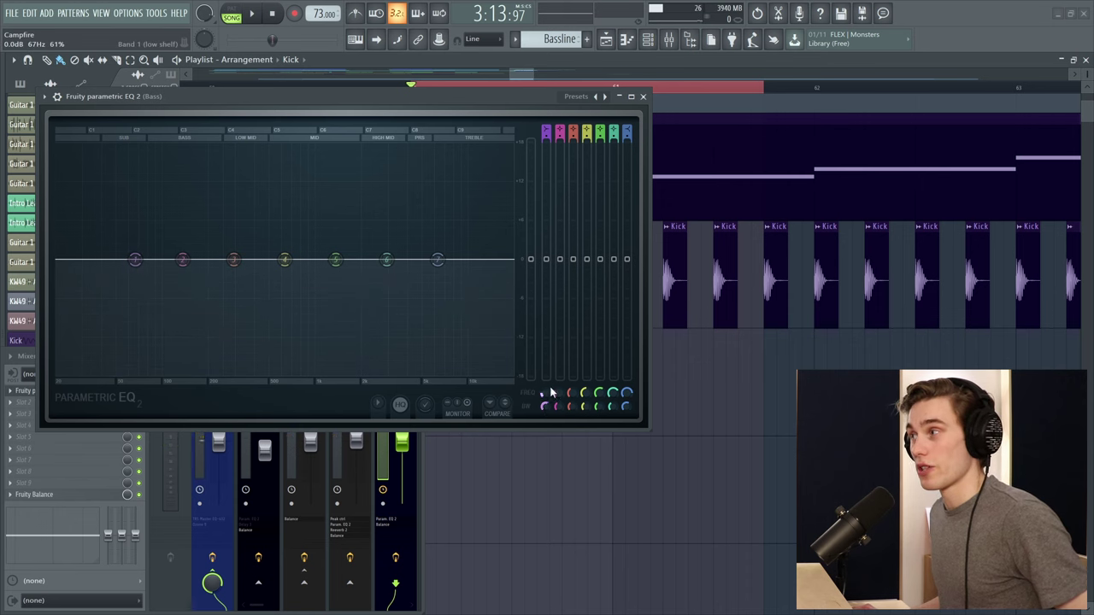
{"action": "key", "text": "space"}
{"action": "left_click_drag", "start_coordinate": [545, 398], "coordinate": [559, 370]}
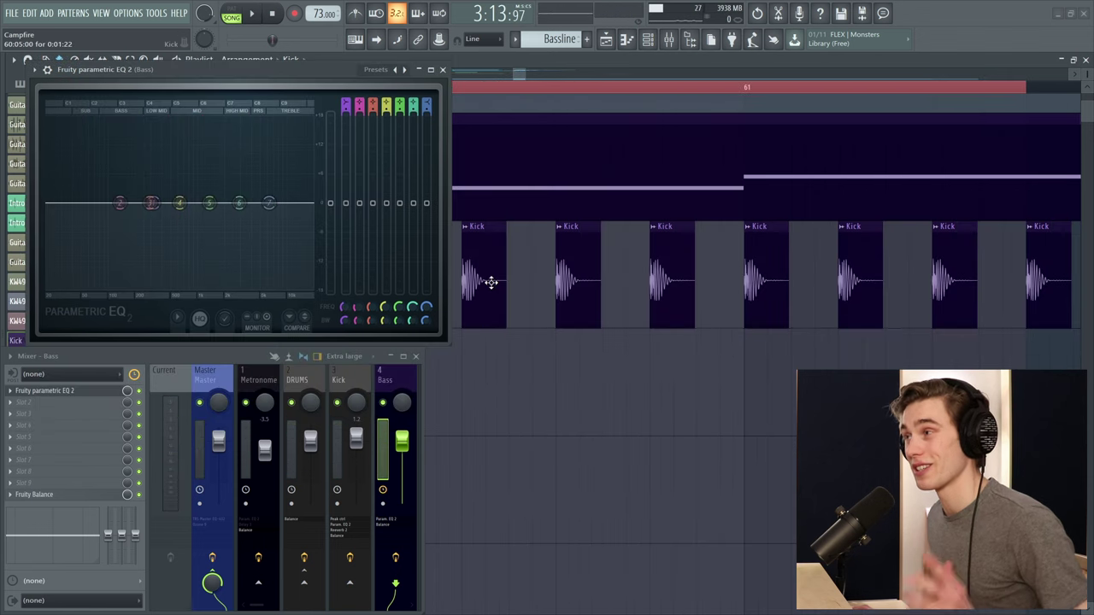
Shift the first Kick clip later to audition the ducking, then return it to its original spot.
{"action": "left_click_drag", "start_coordinate": [482, 265], "coordinate": [522, 274]}
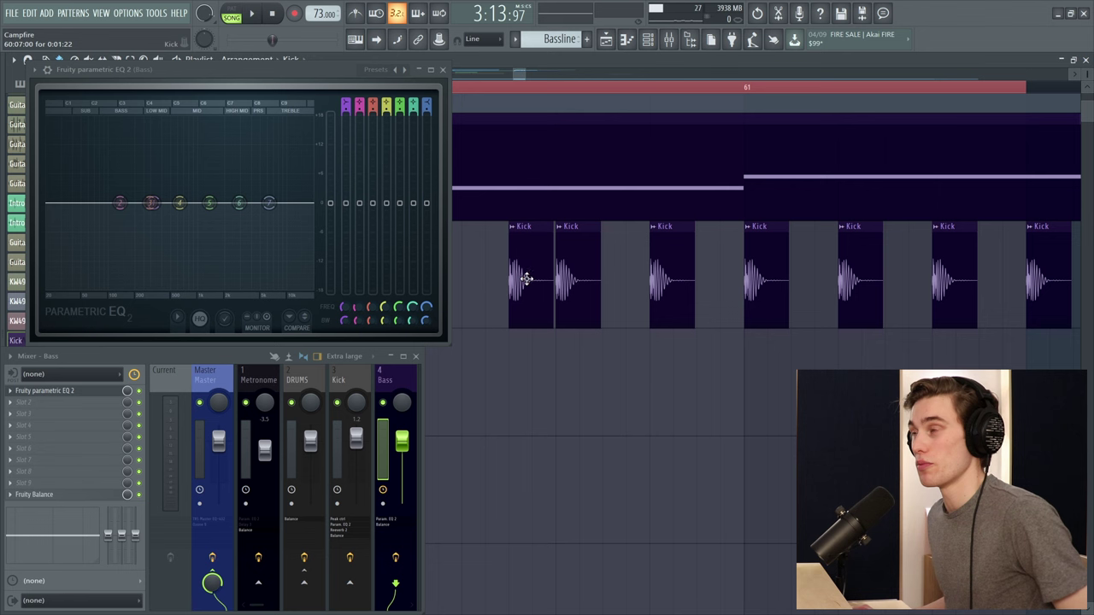
{"action": "key", "text": "space"}
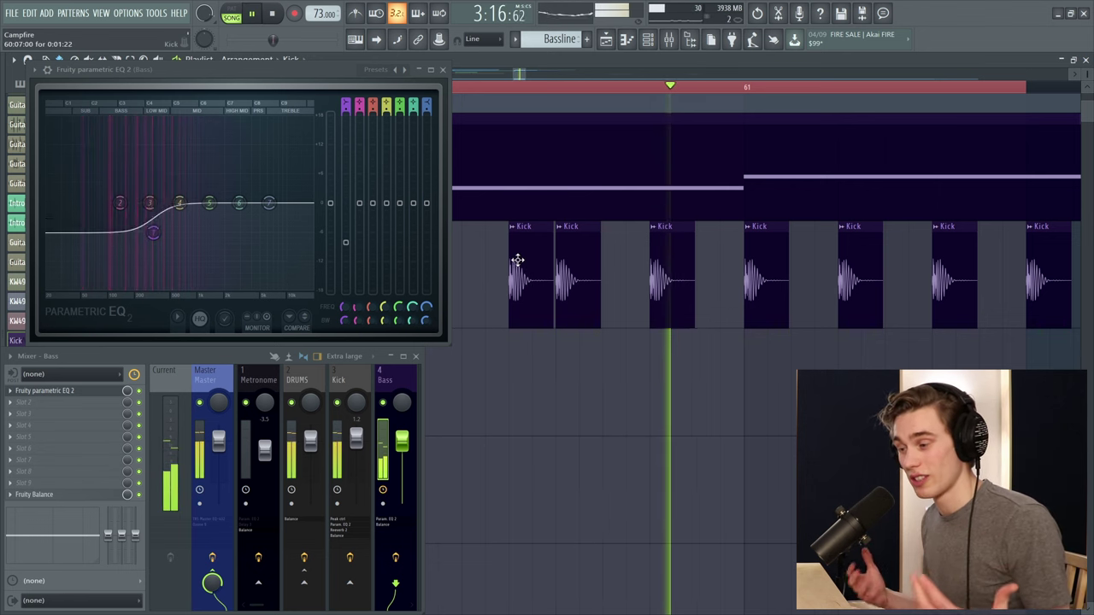
{"action": "key", "text": "space"}
{"action": "left_click_drag", "start_coordinate": [515, 260], "coordinate": [472, 267]}
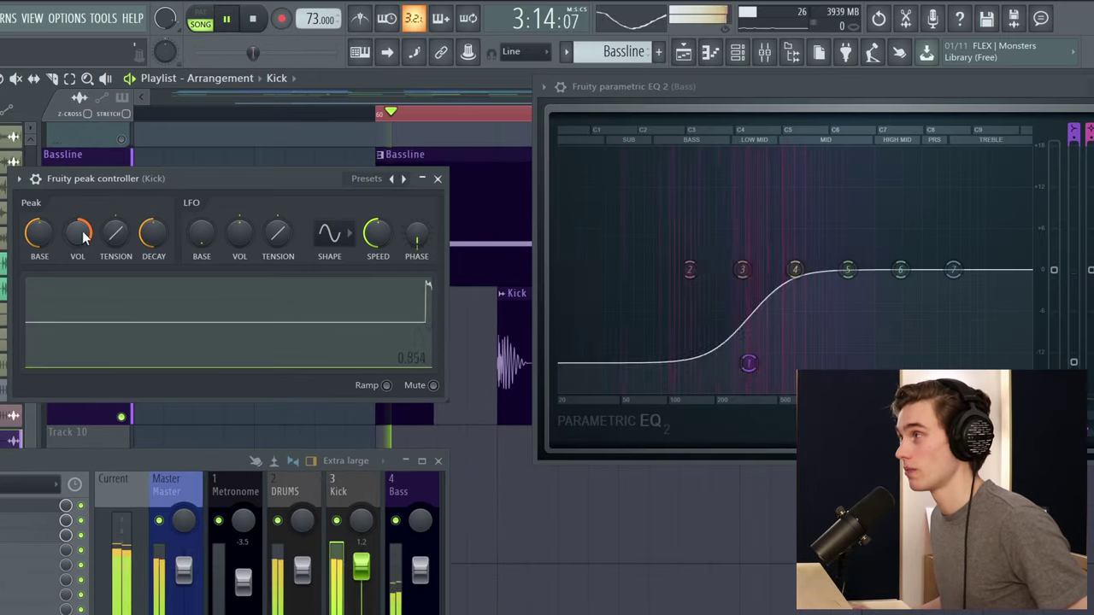
Turn the Kick peak controller's VOL knob toward centre, then stop playback.
{"action": "mouse_move", "coordinate": [82, 234]}
{"action": "left_mouse_down"}
{"action": "mouse_move", "coordinate": [82, 248]}
{"action": "mouse_move", "coordinate": [77, 224]}
{"action": "left_mouse_up"}
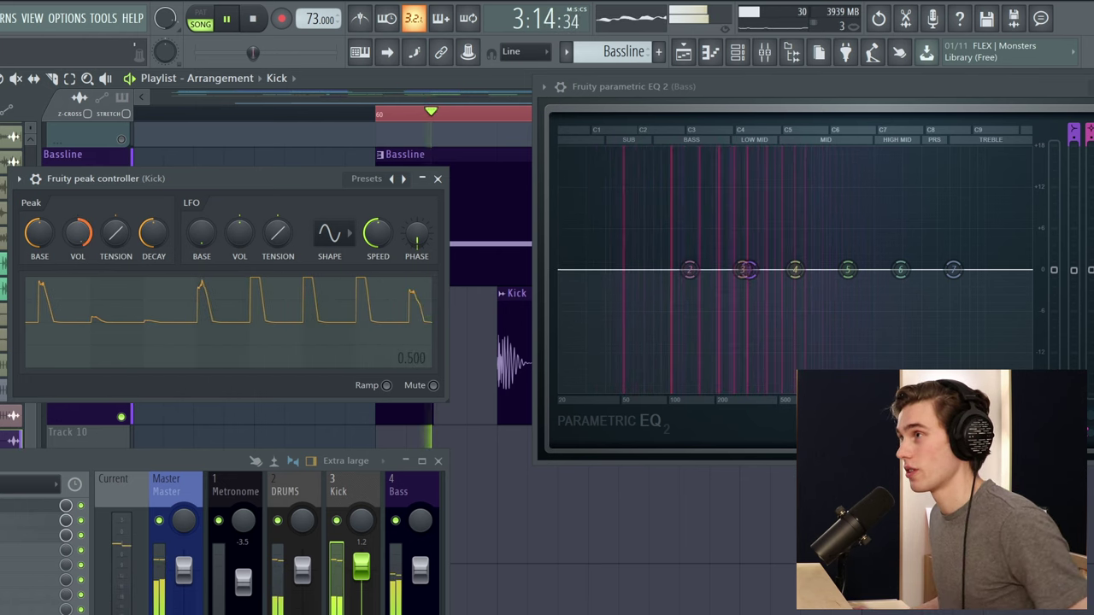
{"action": "key", "text": "space"}
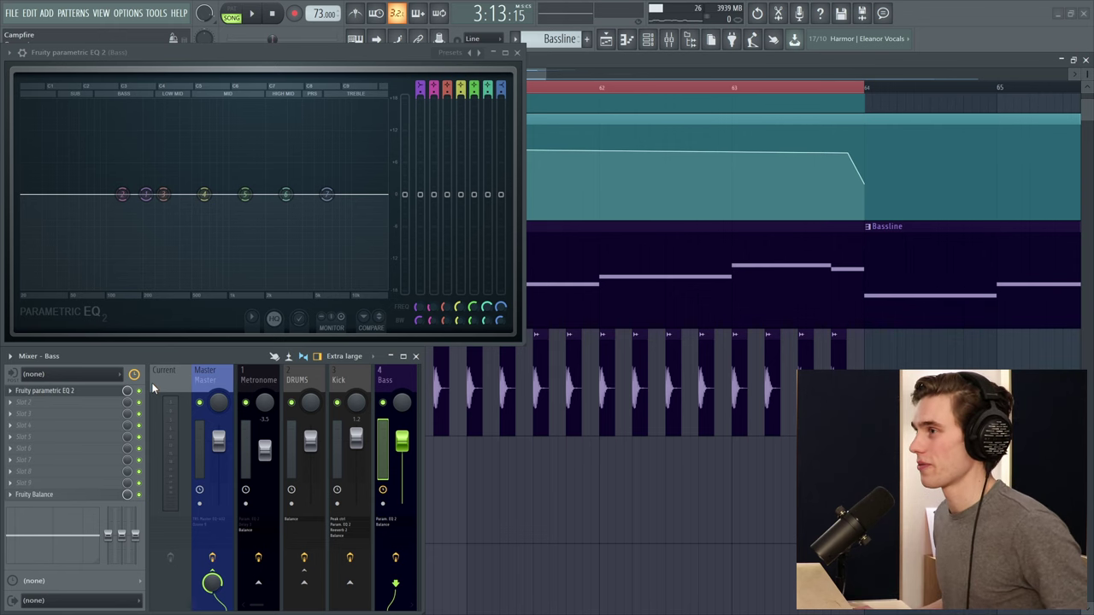
Play the song to watch the Bass EQ's band 1 dip on each kick.
{"action": "key", "text": "space"}
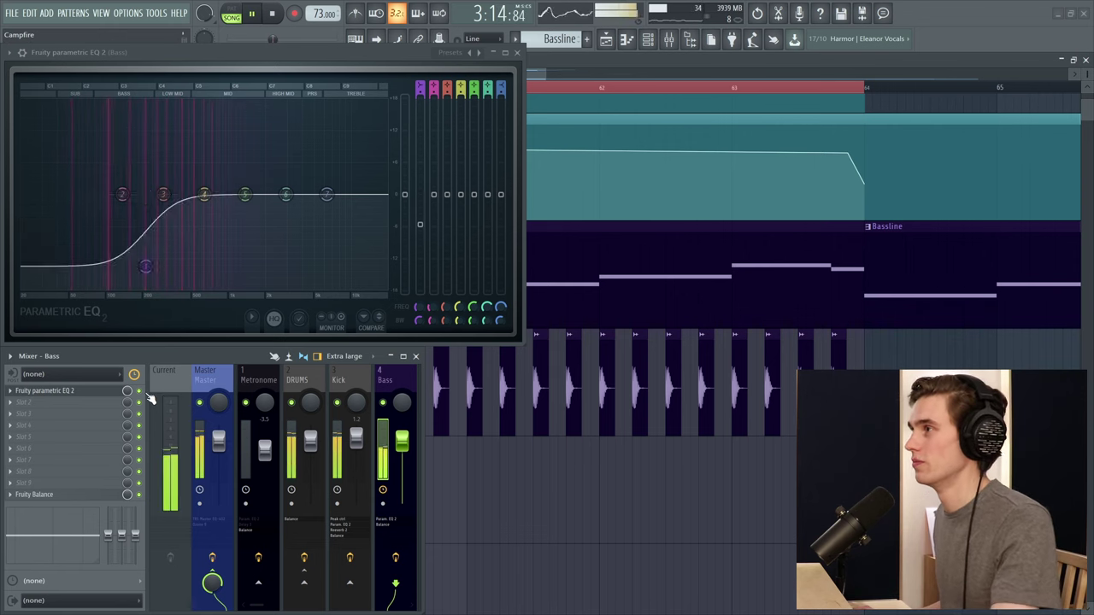